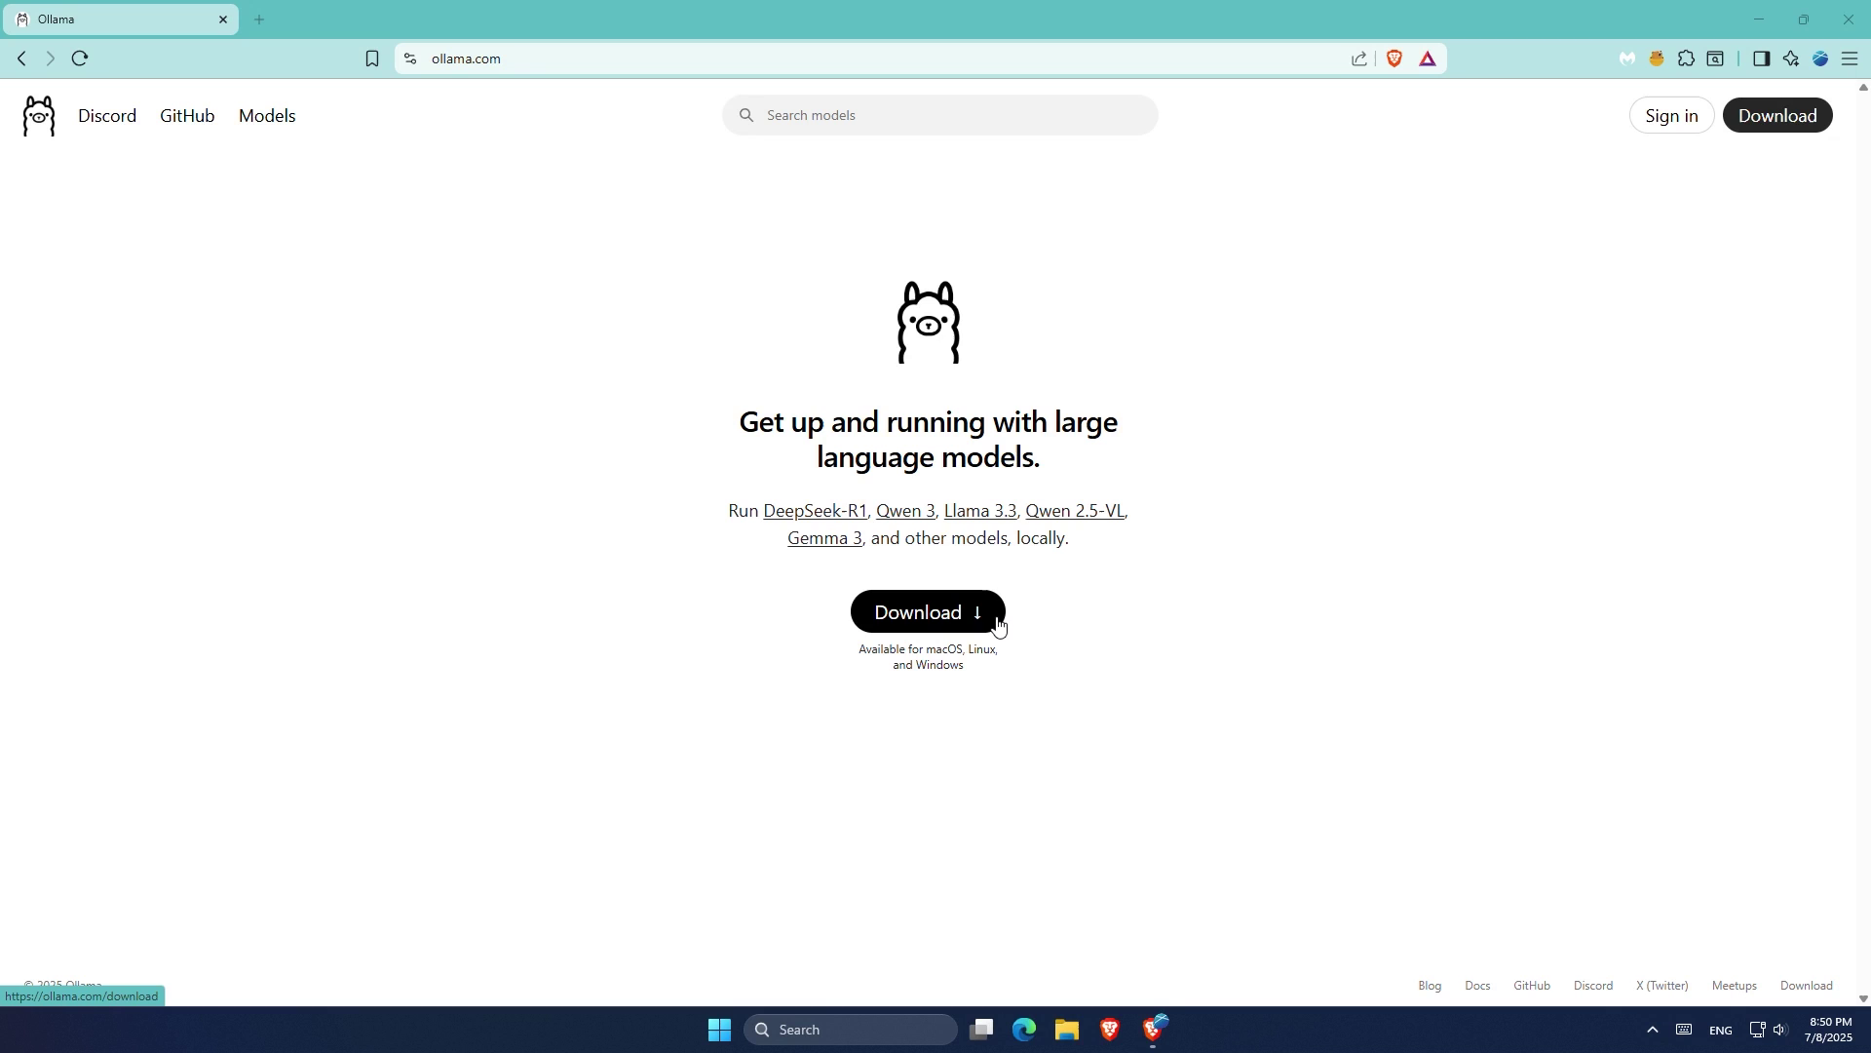
Download the Ollama Windows installer from ollama.com
left_click(998, 624)
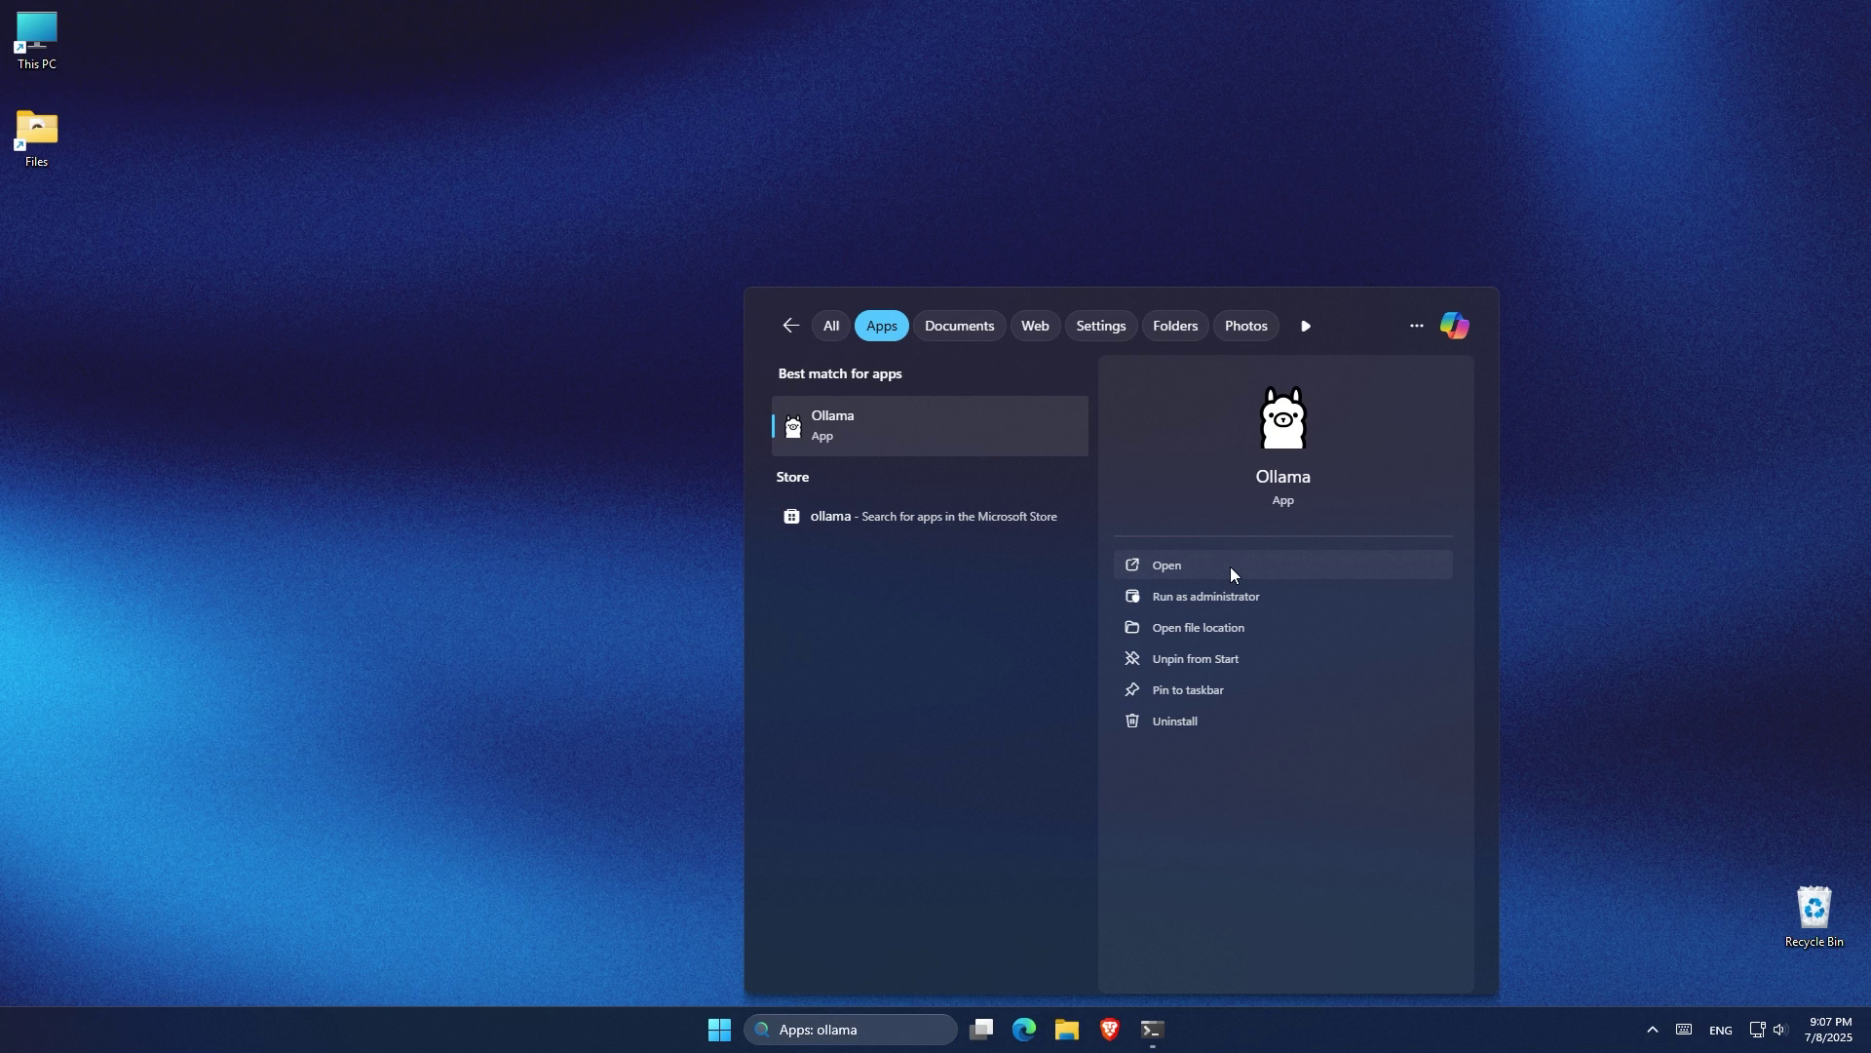
Launch Ollama from Start search and open its Settings from the tray icon
left_click(1231, 569)
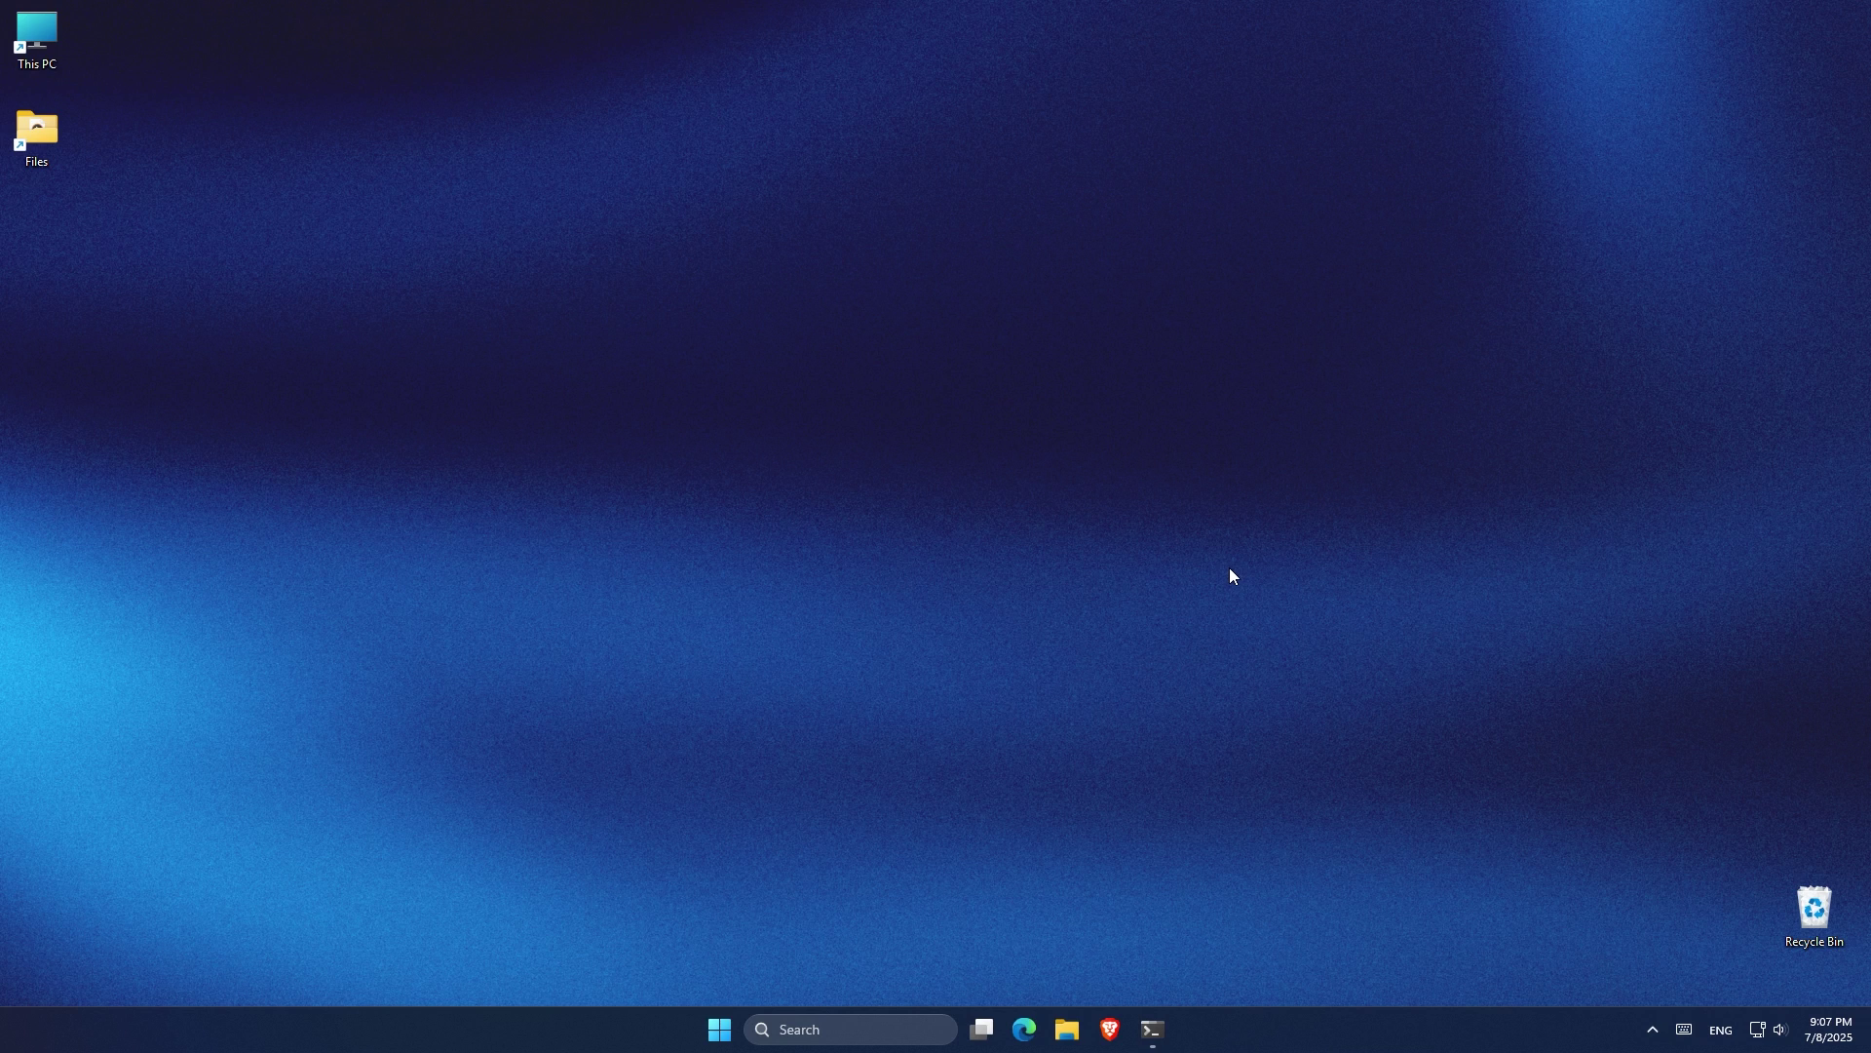
left_click(1653, 1030)
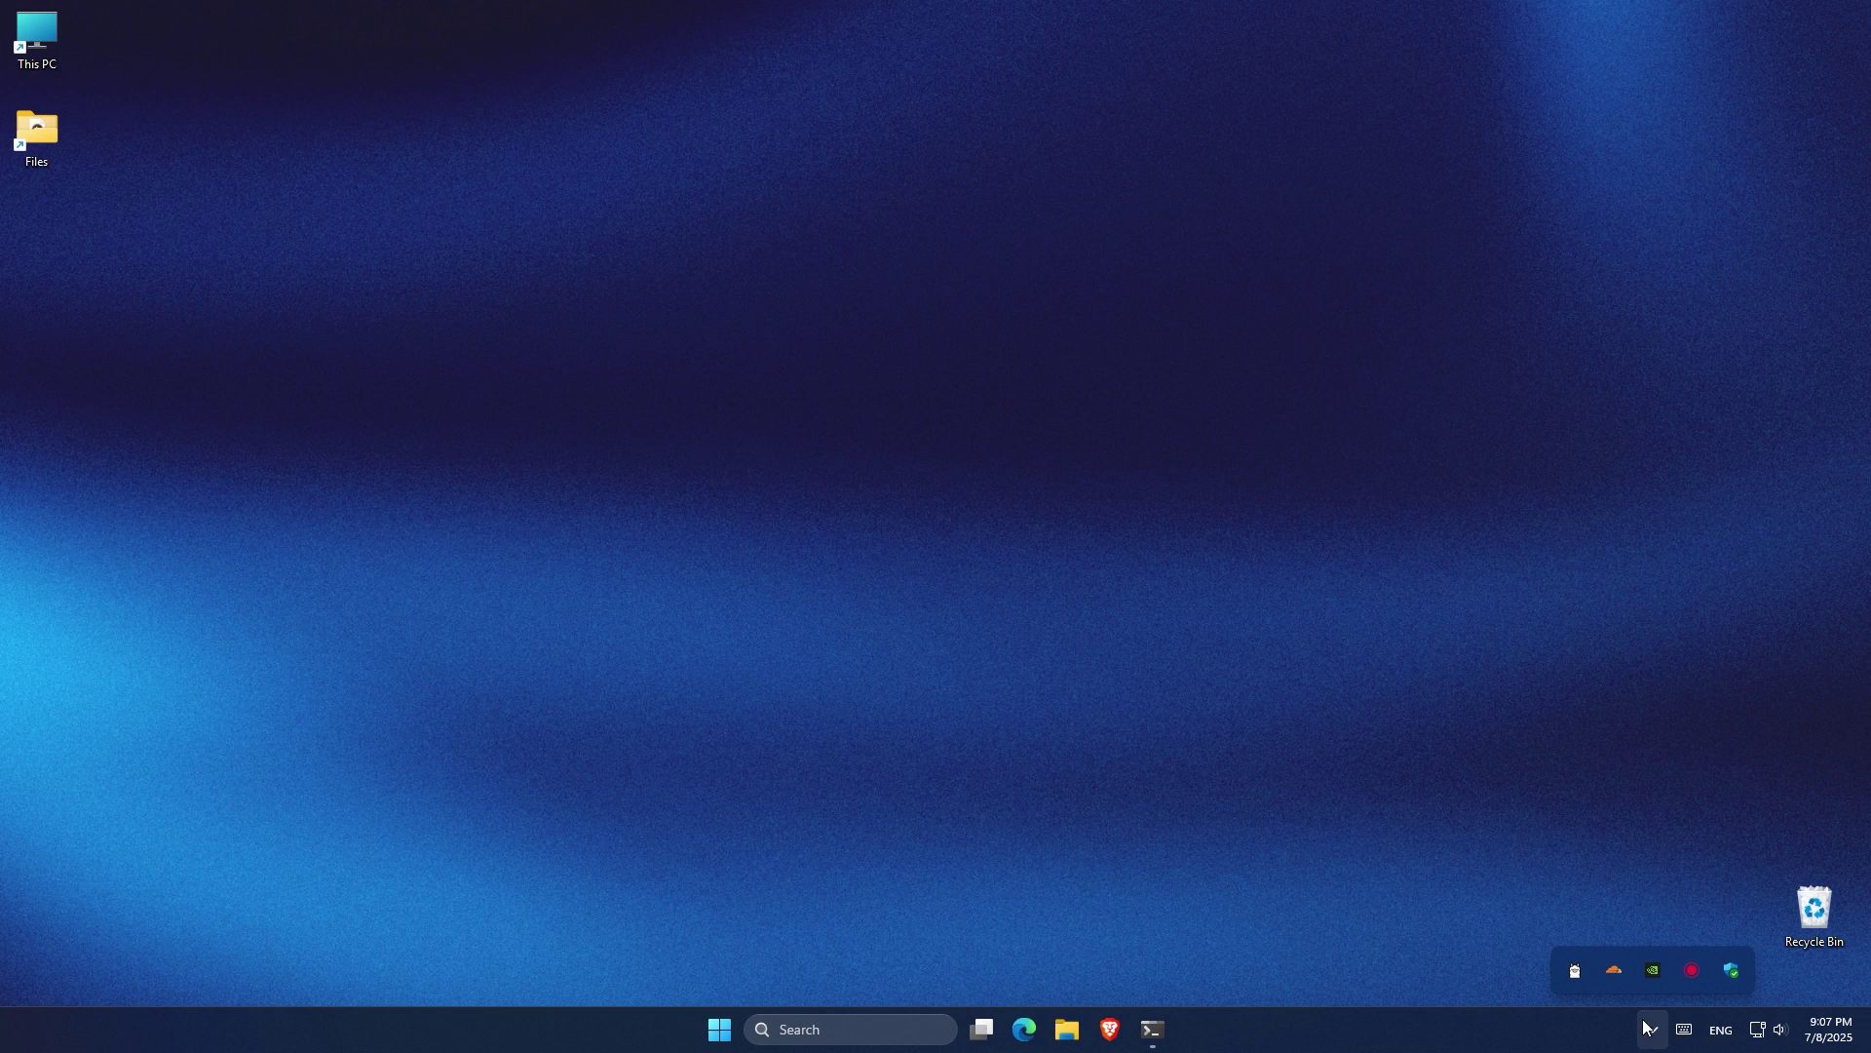
right_click(1577, 971)
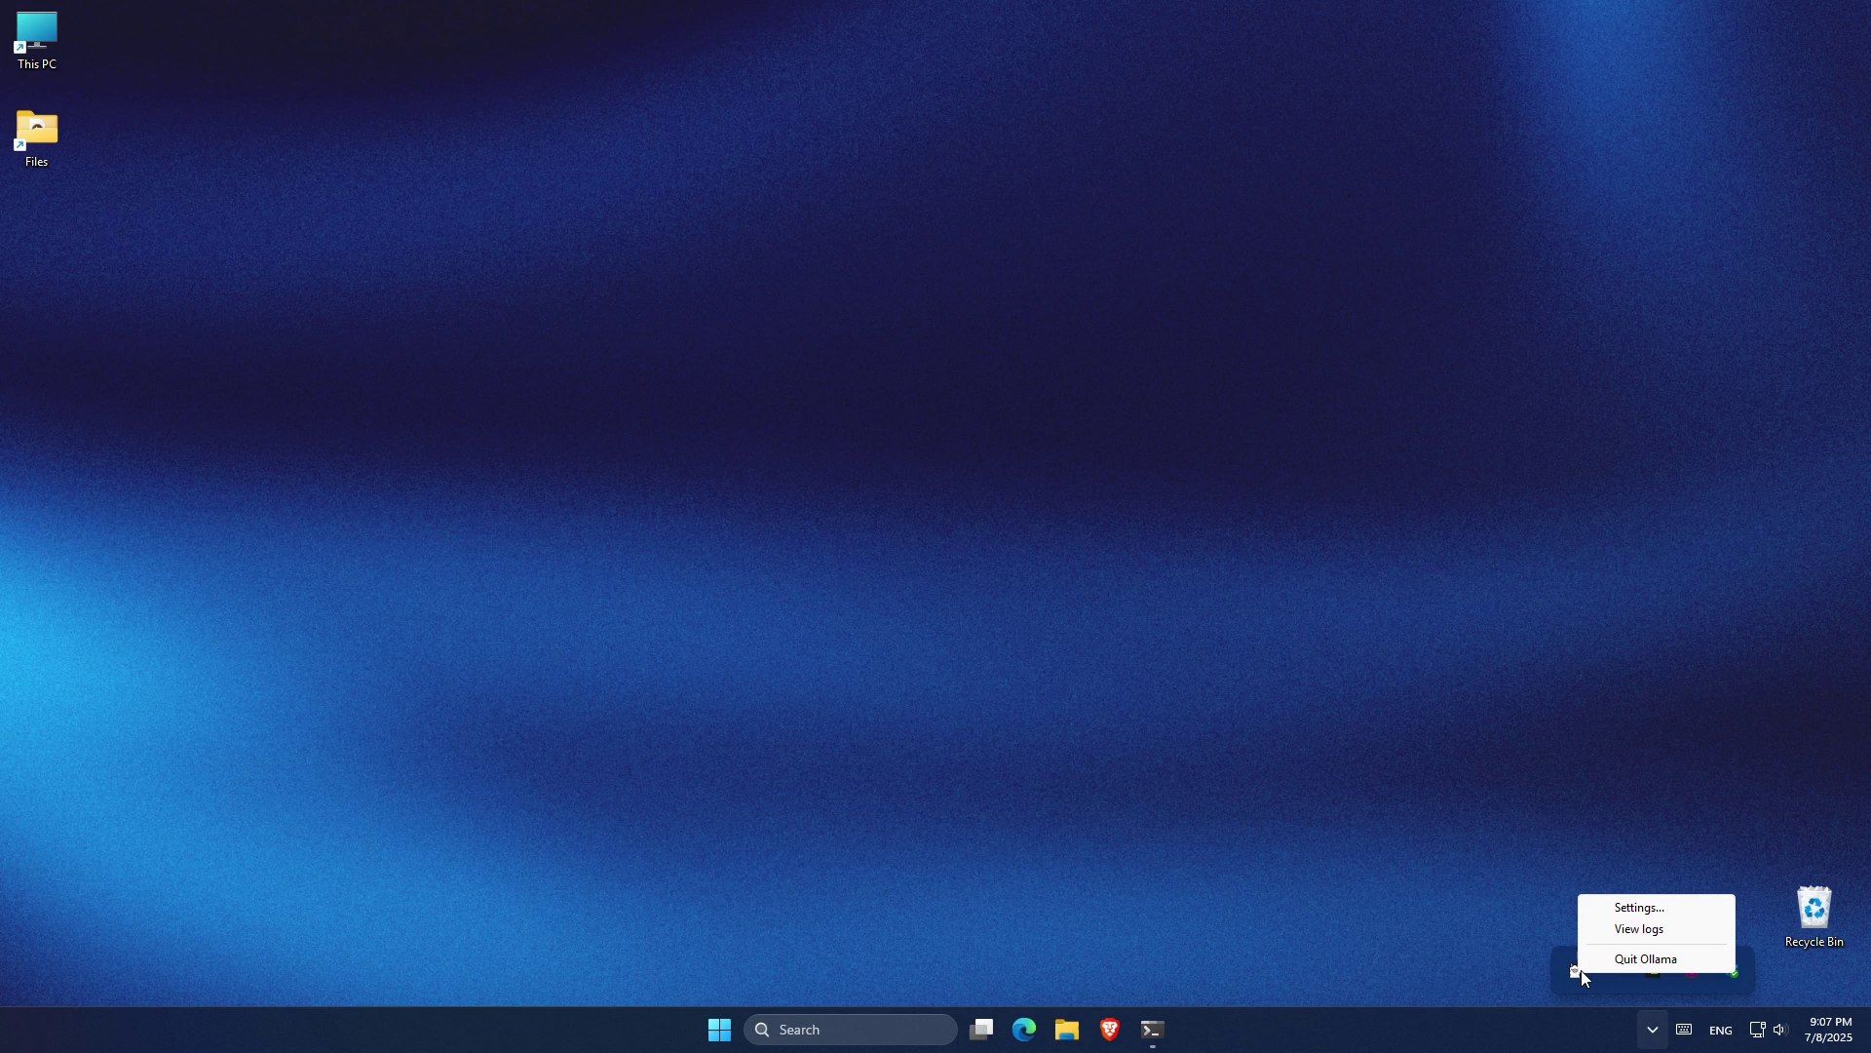
left_click(1633, 905)
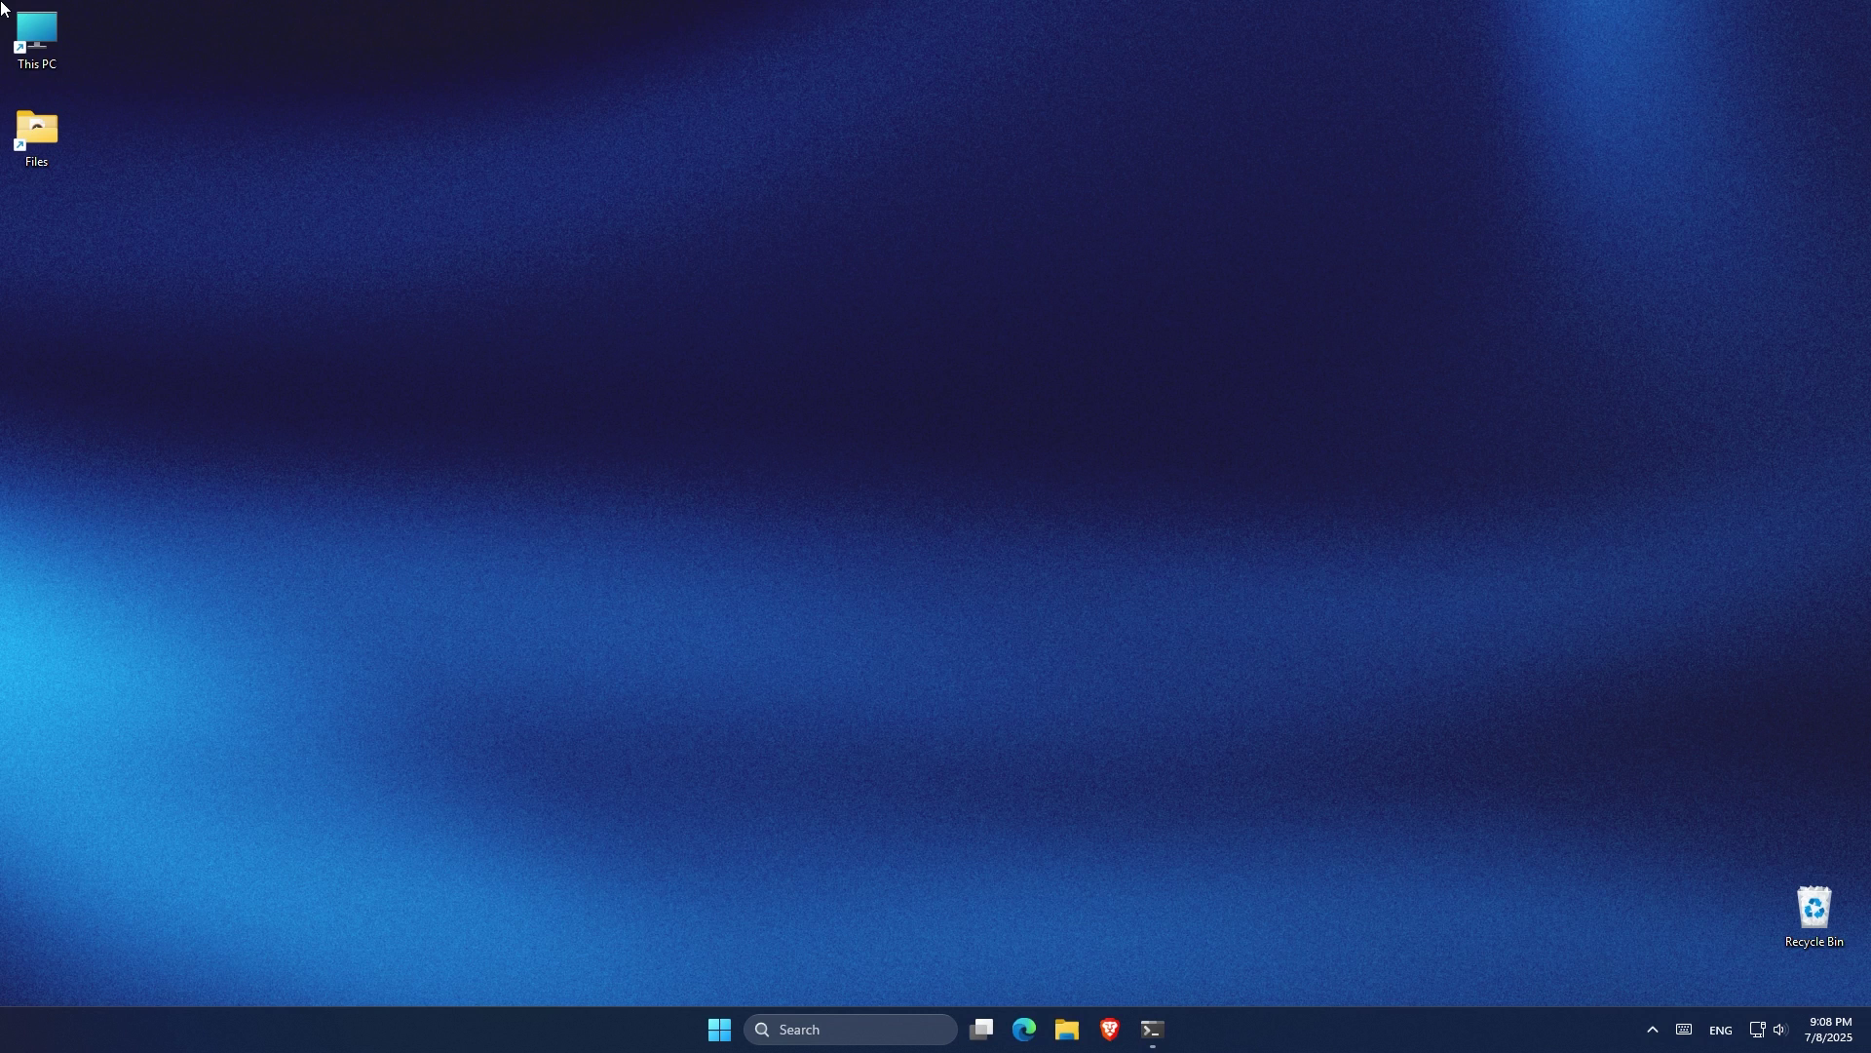
Run ollama in Command Prompt to confirm it prints its command list
left_click(1153, 1033)
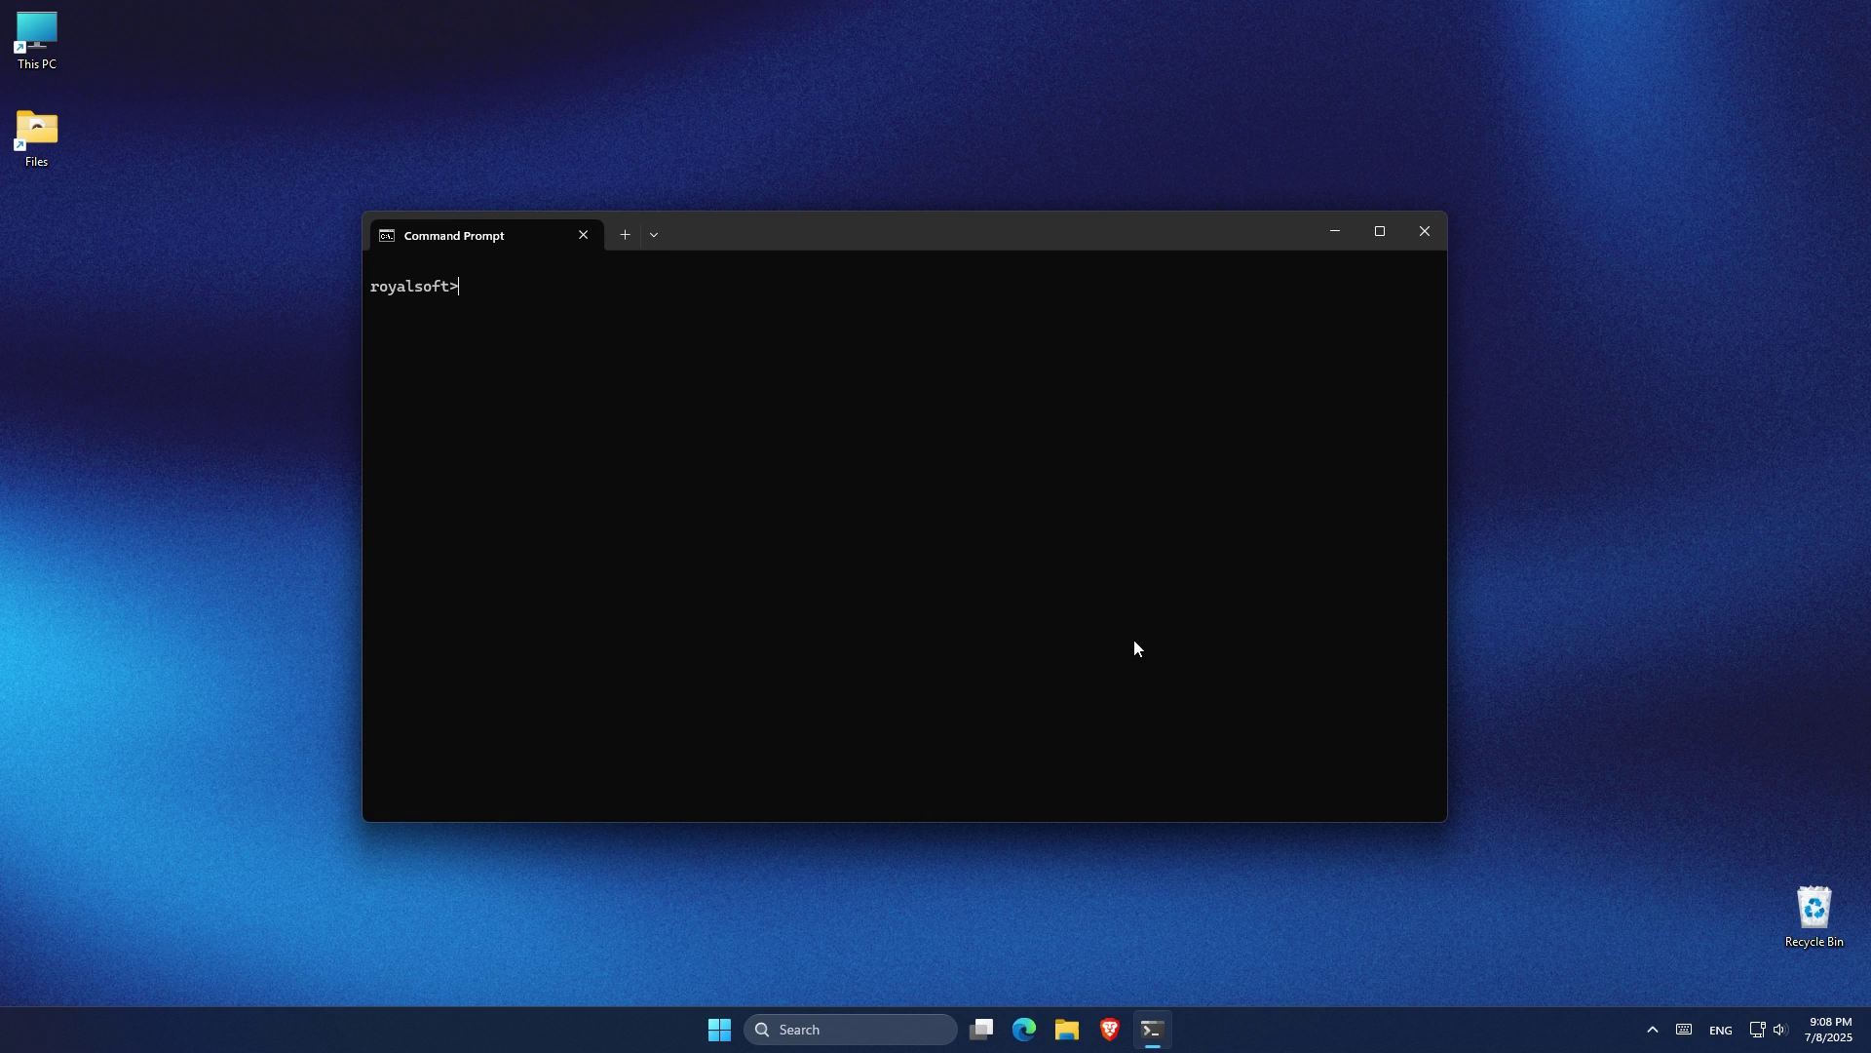
type("ollama")
key("Return")
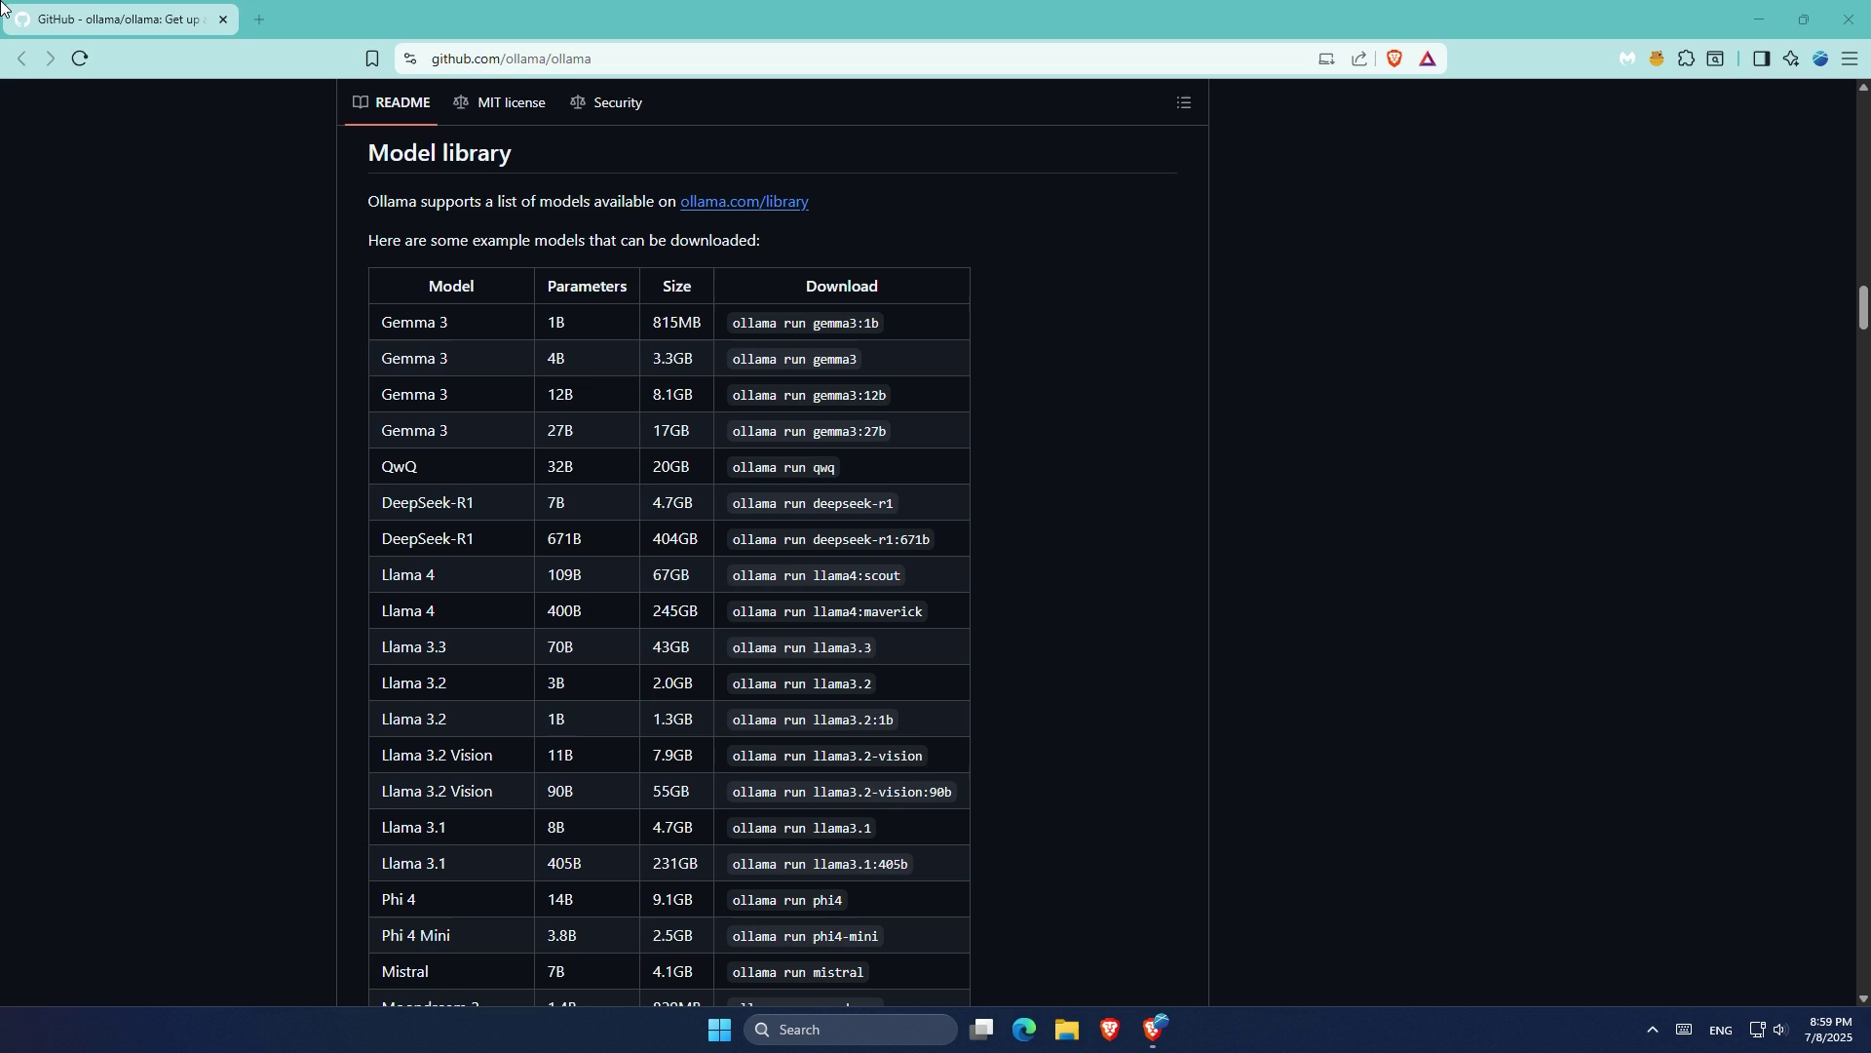
Highlight the RAM note and the Llama 3.2 1B (1.3GB) row in the model table
scroll(1295, 704, "down", 4)
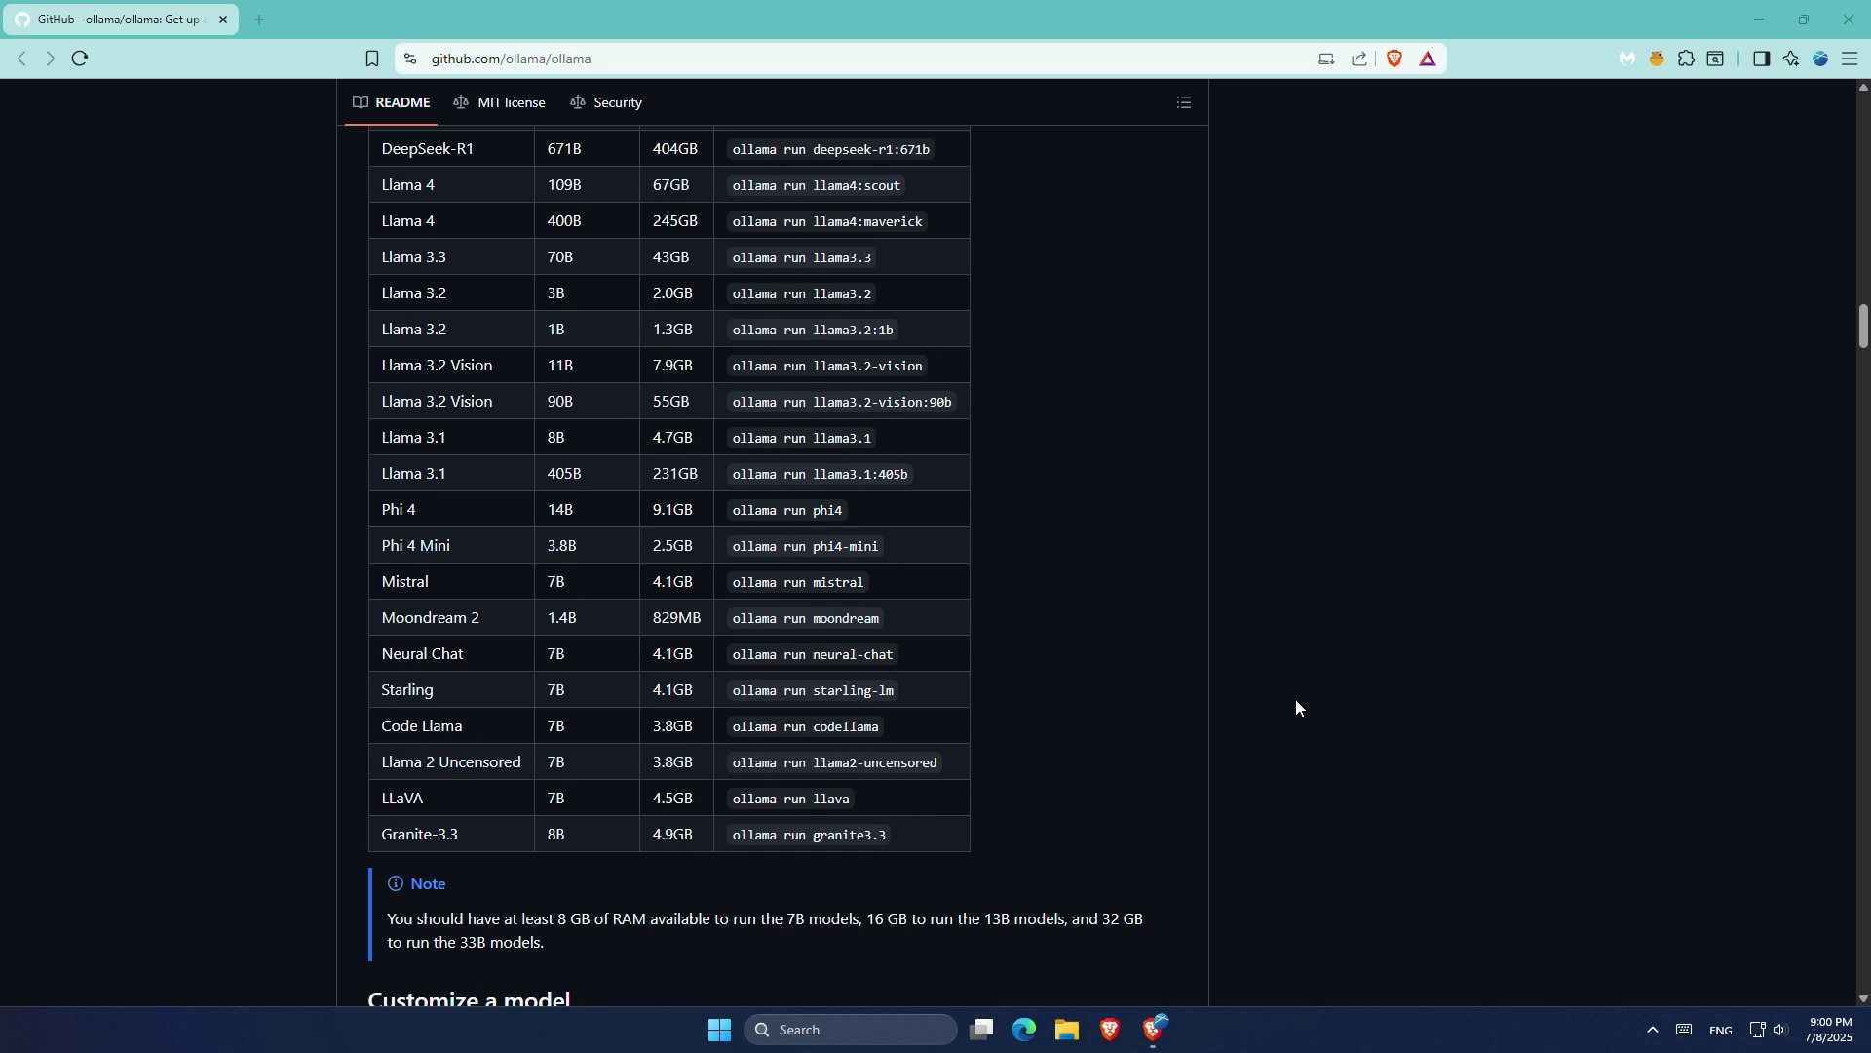
left_click_drag(388, 918, 551, 945)
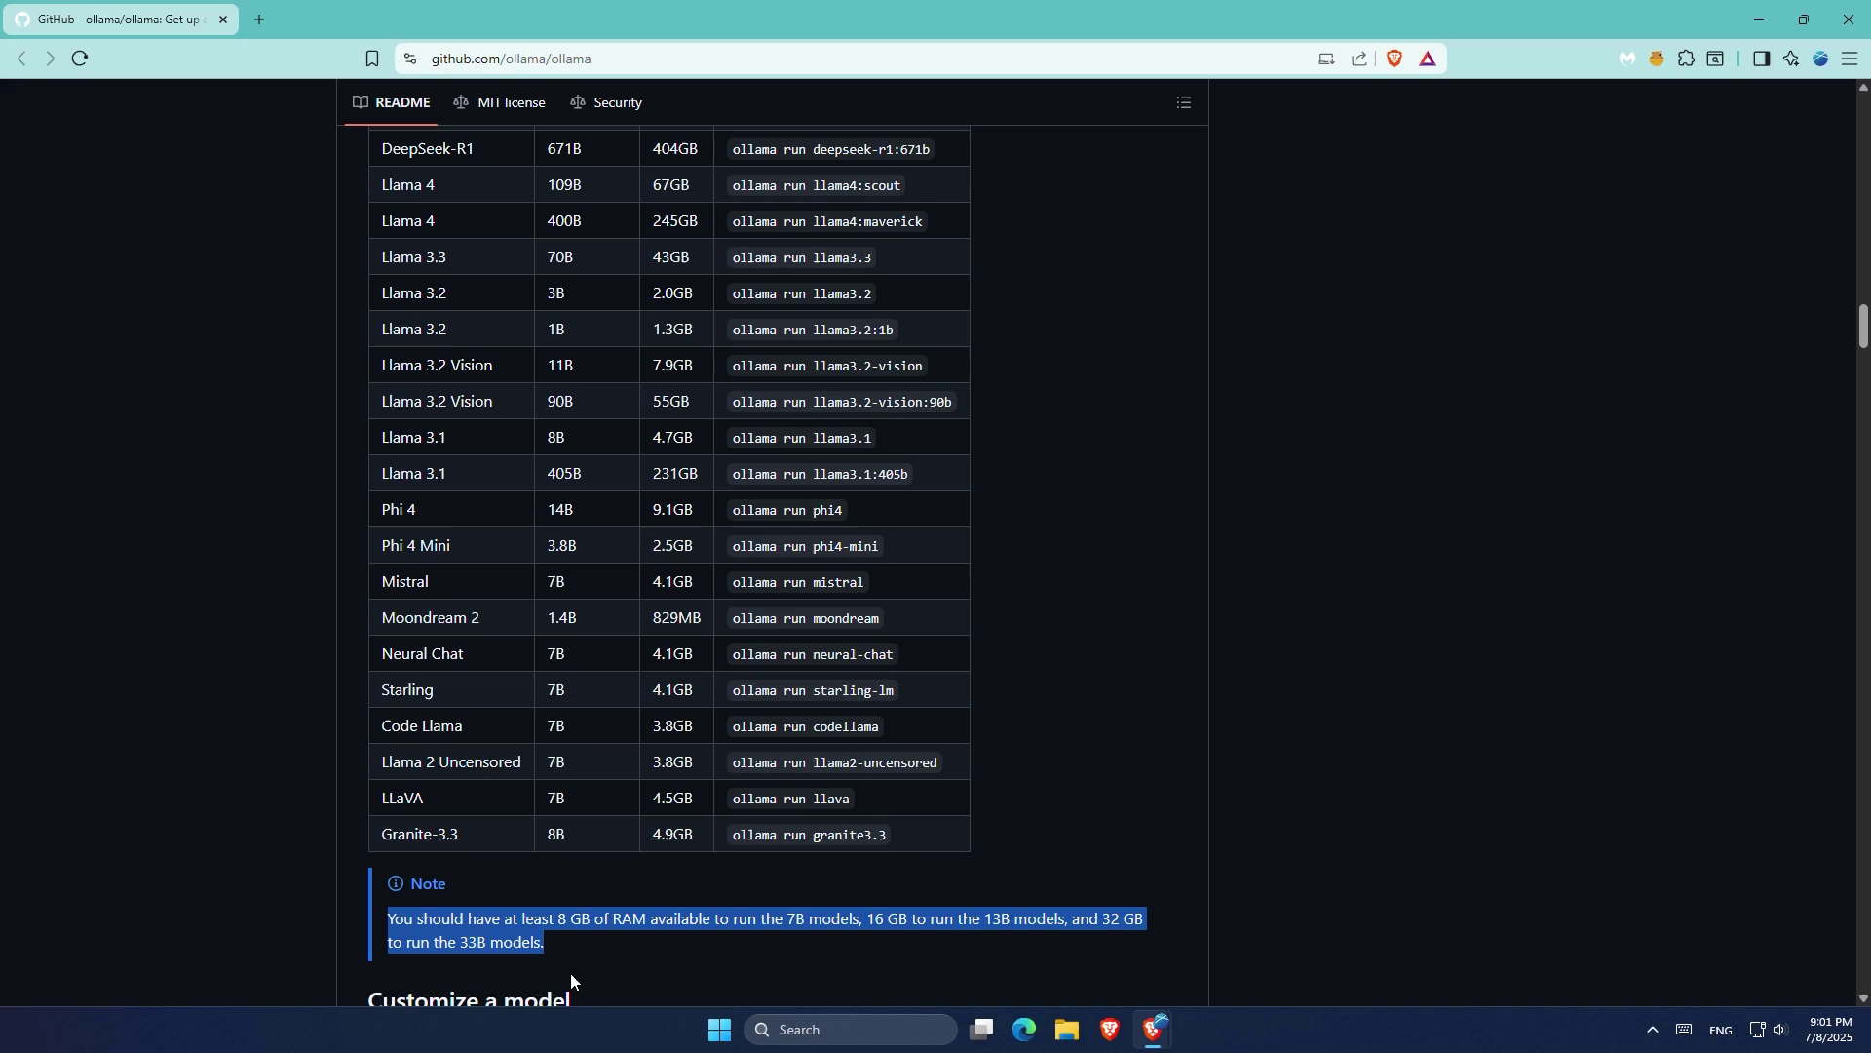
left_click_drag(380, 328, 895, 329)
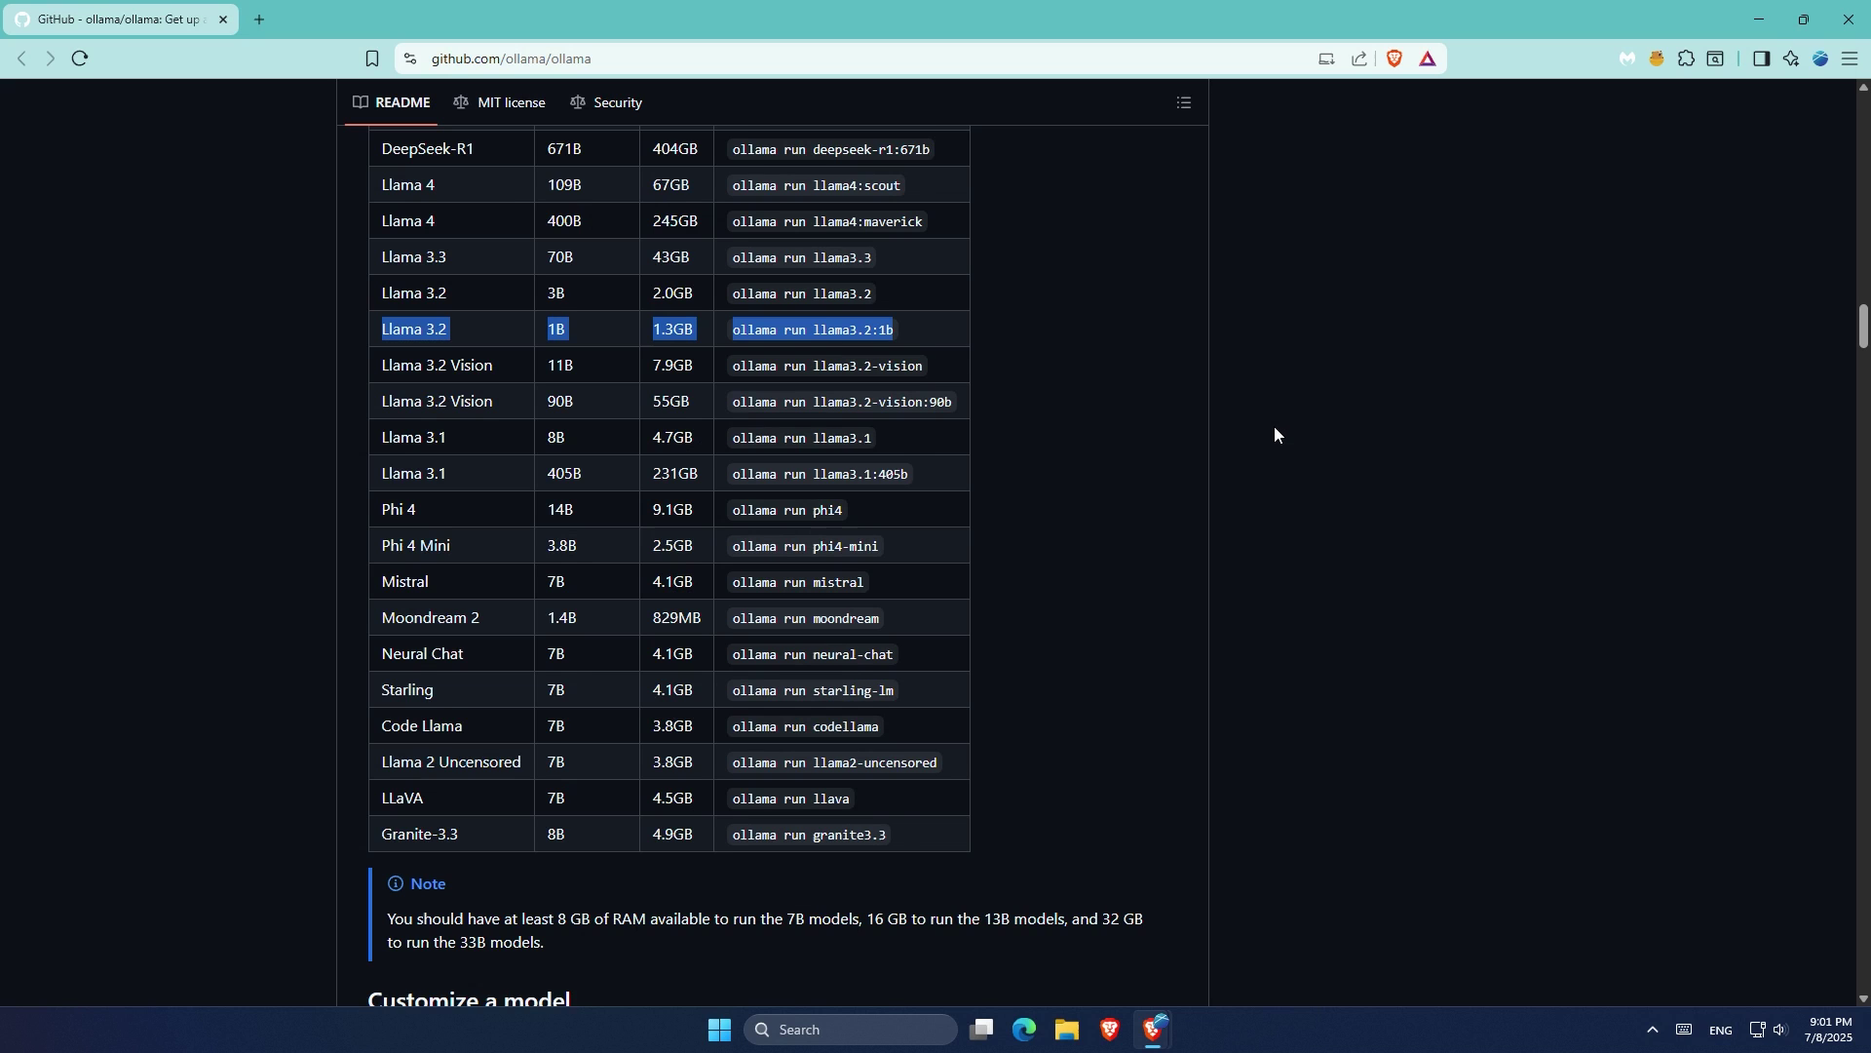
Start a chat with ollama run llama3.2:1b and ask 'why night sky is black'
type("llama ru")
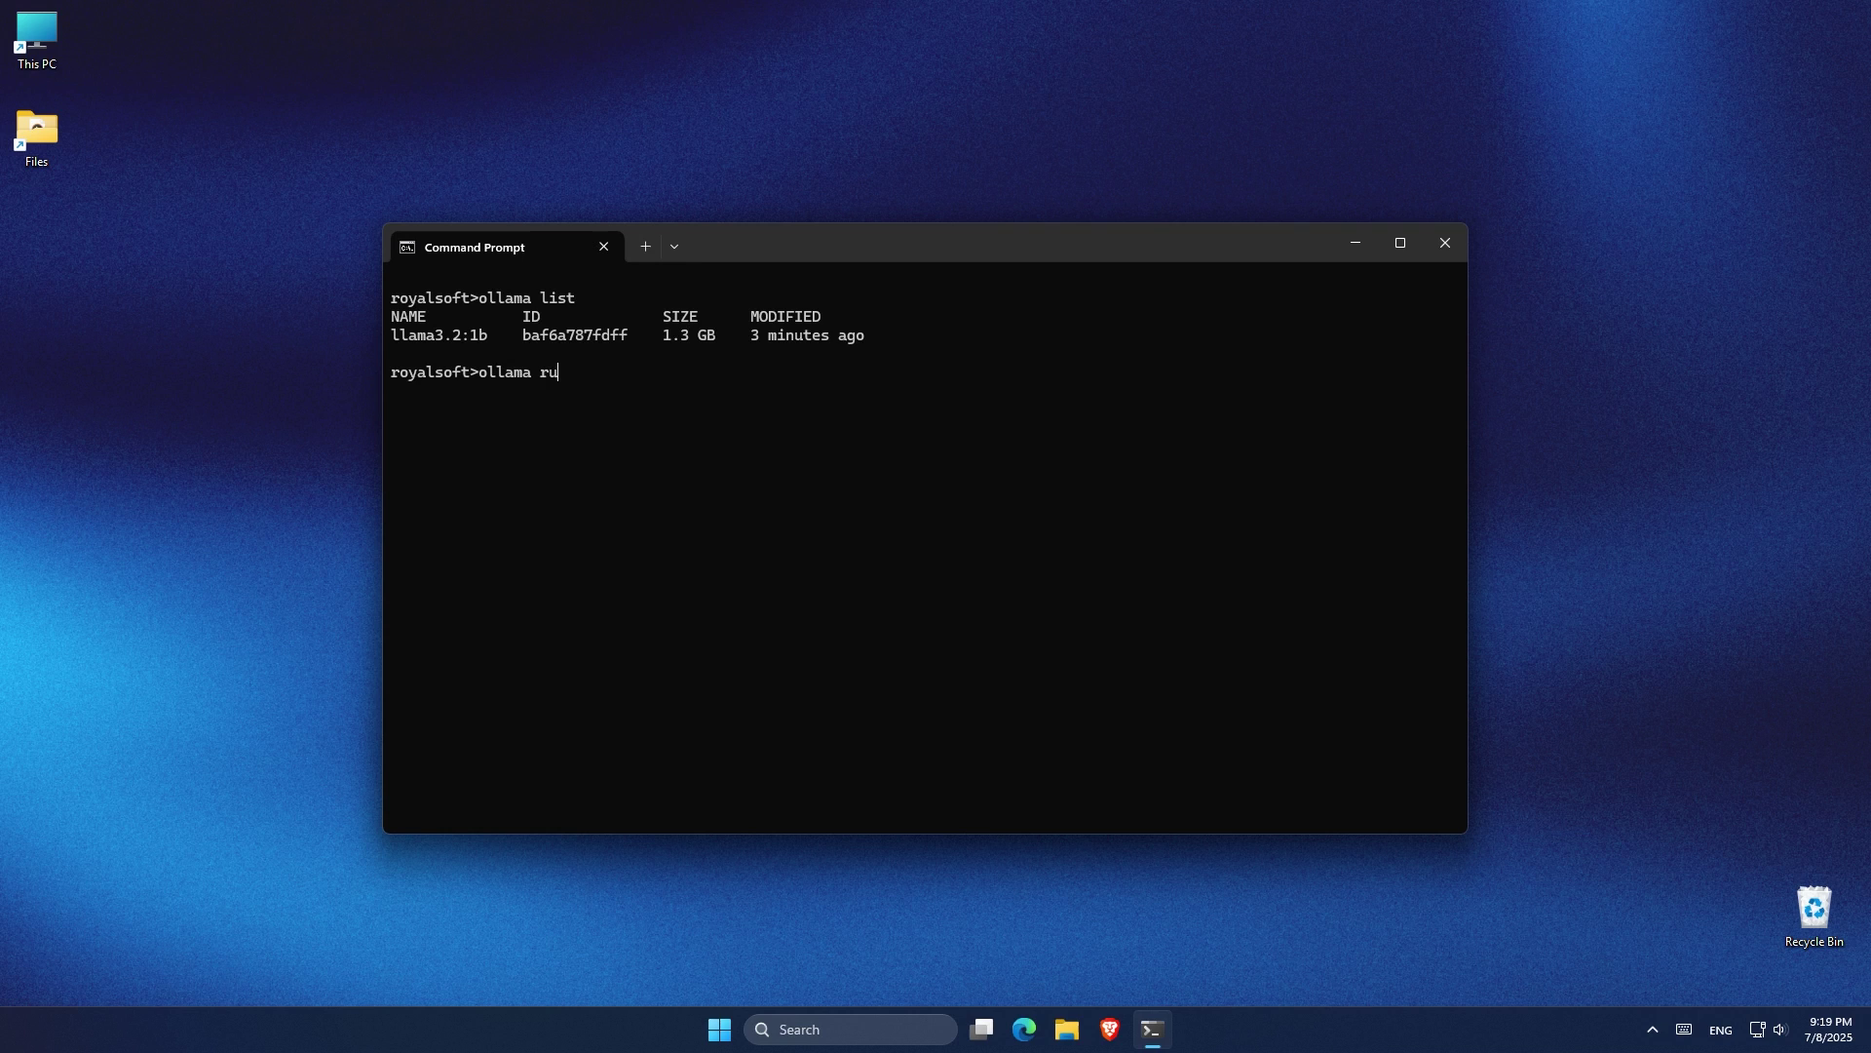
type("n")
type(" lam")
key("BackSpace")
key("BackSpace")
type("lama3.2:1b")
key("Return")
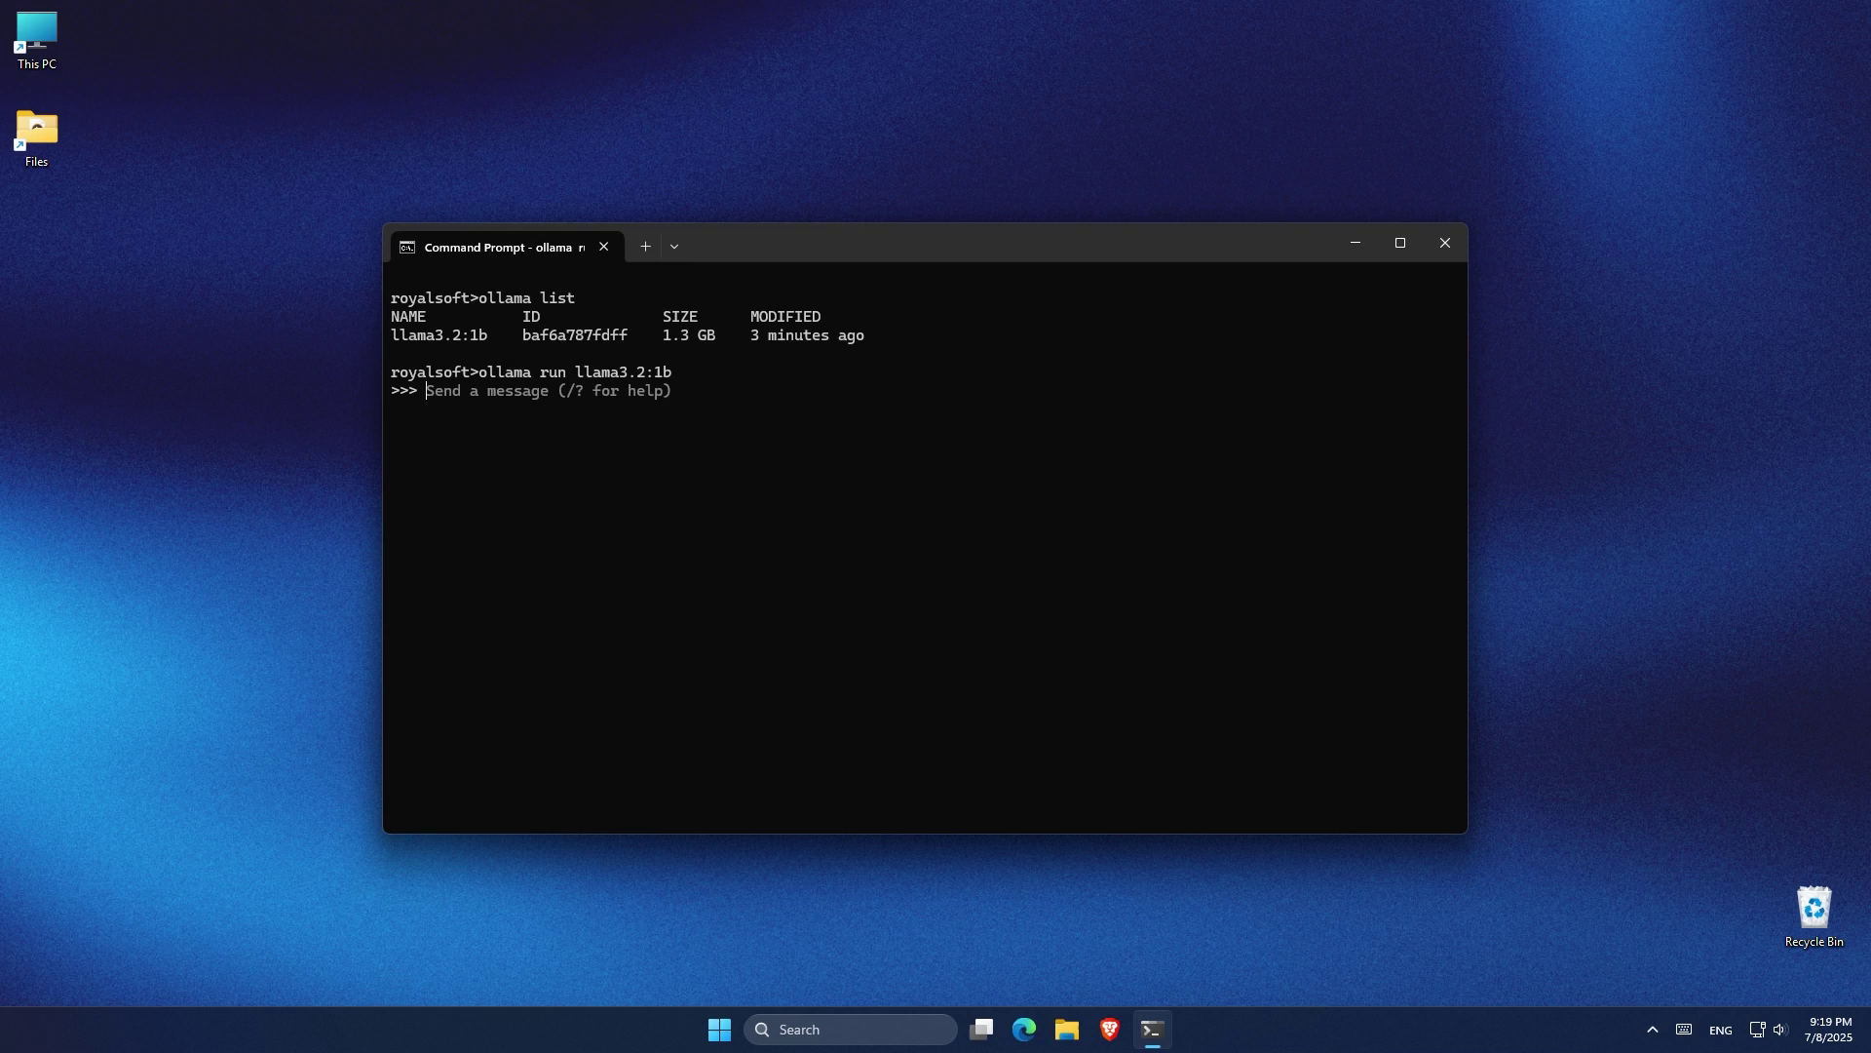
type("why ")
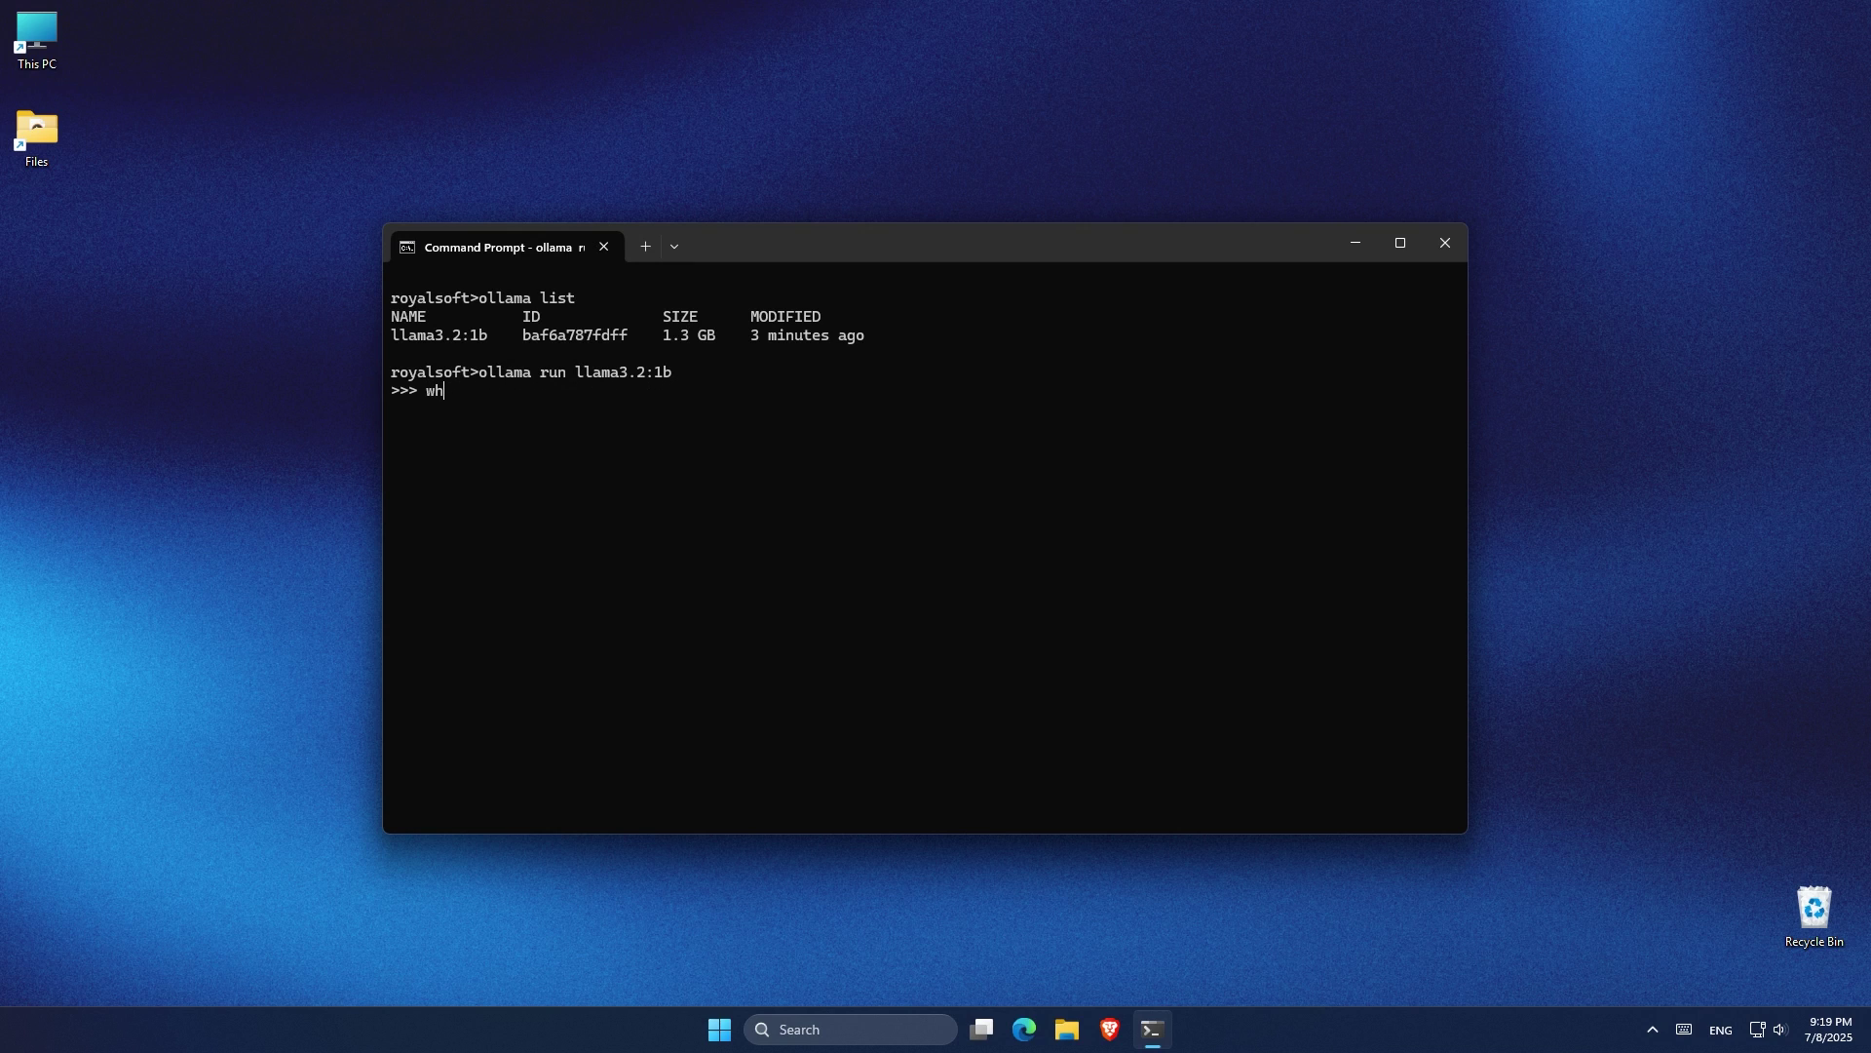
type("night sky is black")
key("Return")
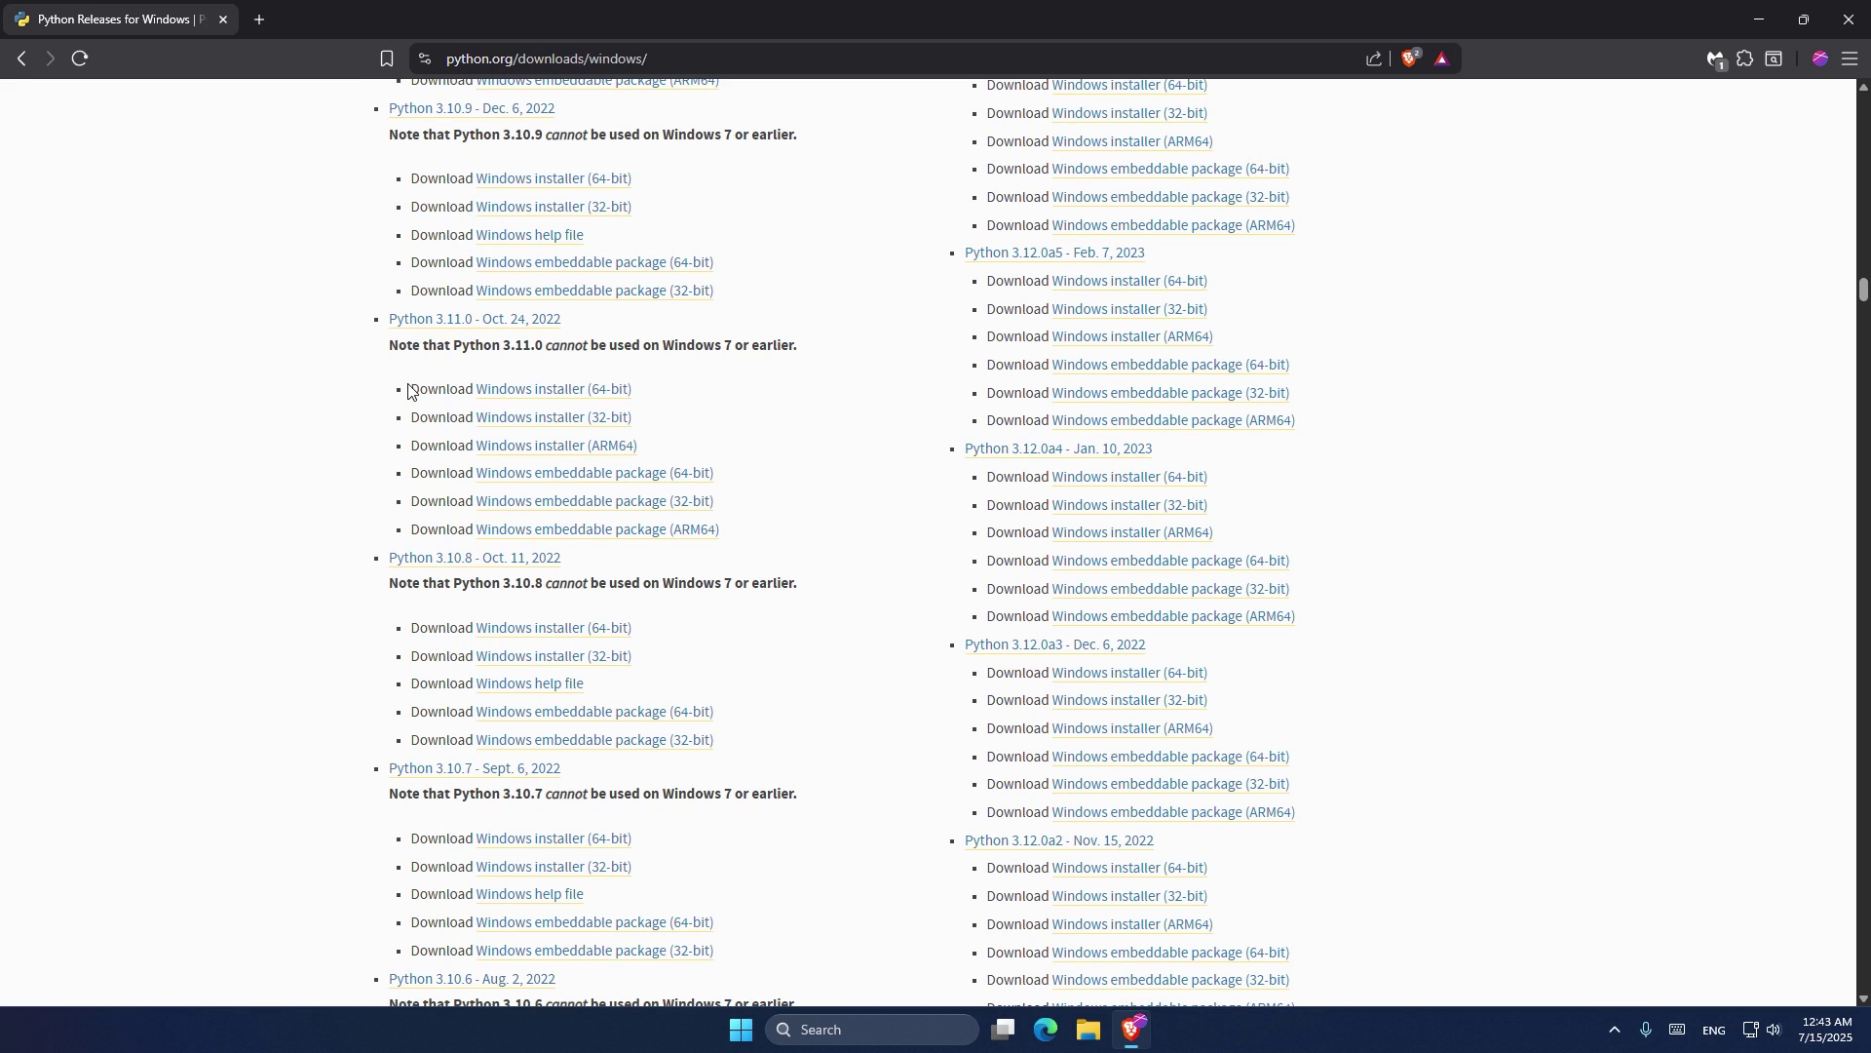
Highlight the Python 3.11.0 Windows installer (64-bit) download link
left_click_drag(408, 389, 632, 399)
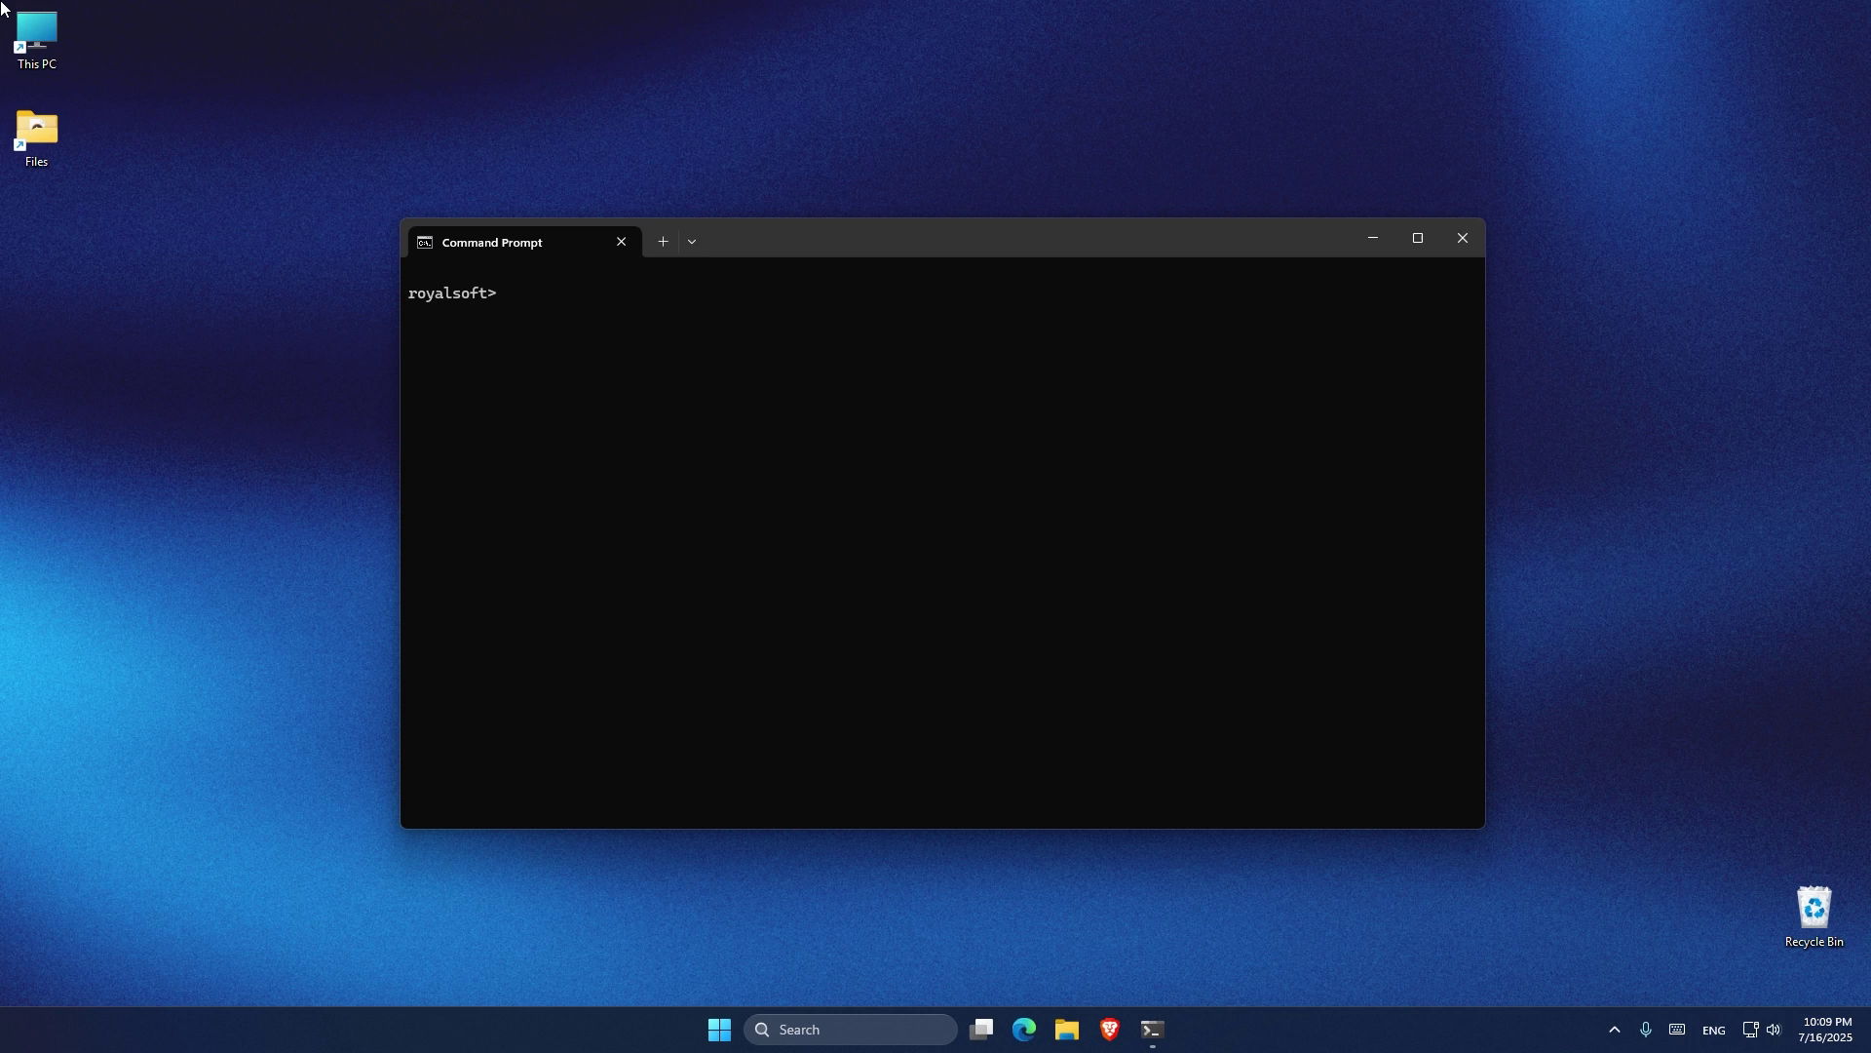
Run pip install open-webui in Command Prompt
left_click(652, 341)
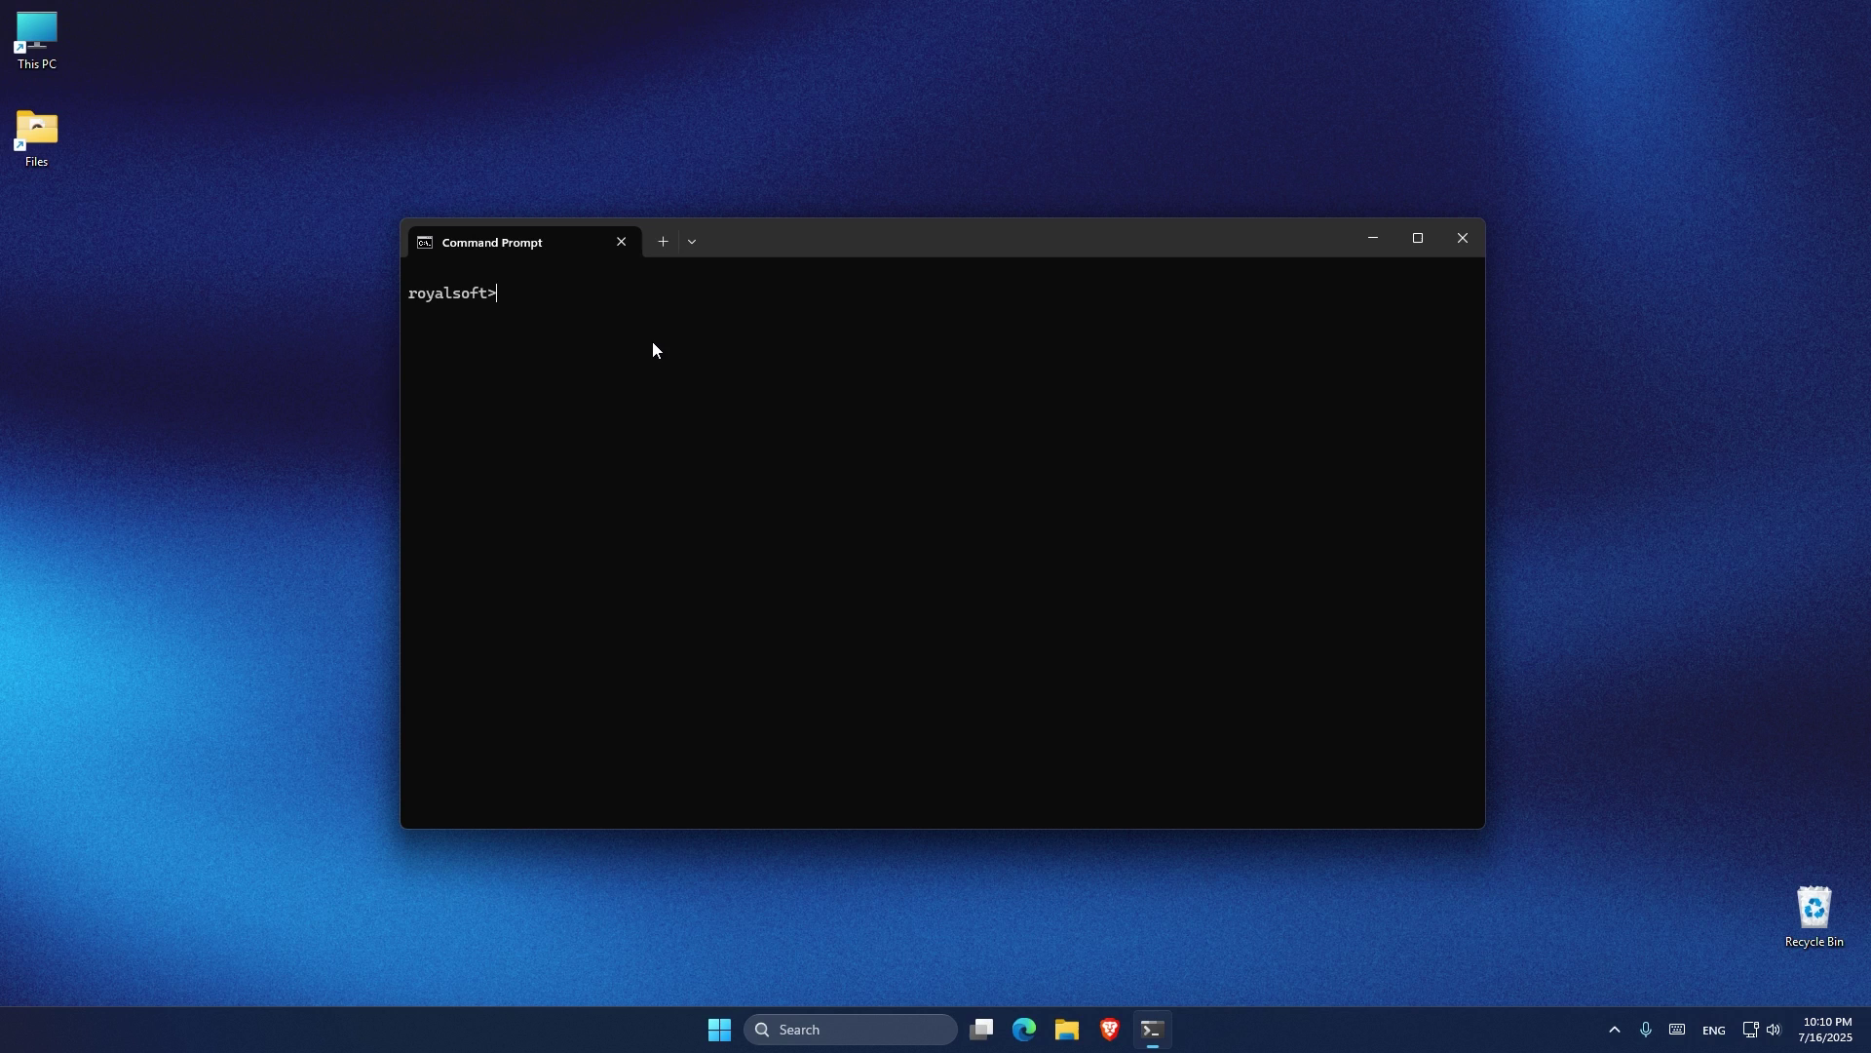
type("pip install open-webui")
key("Return")
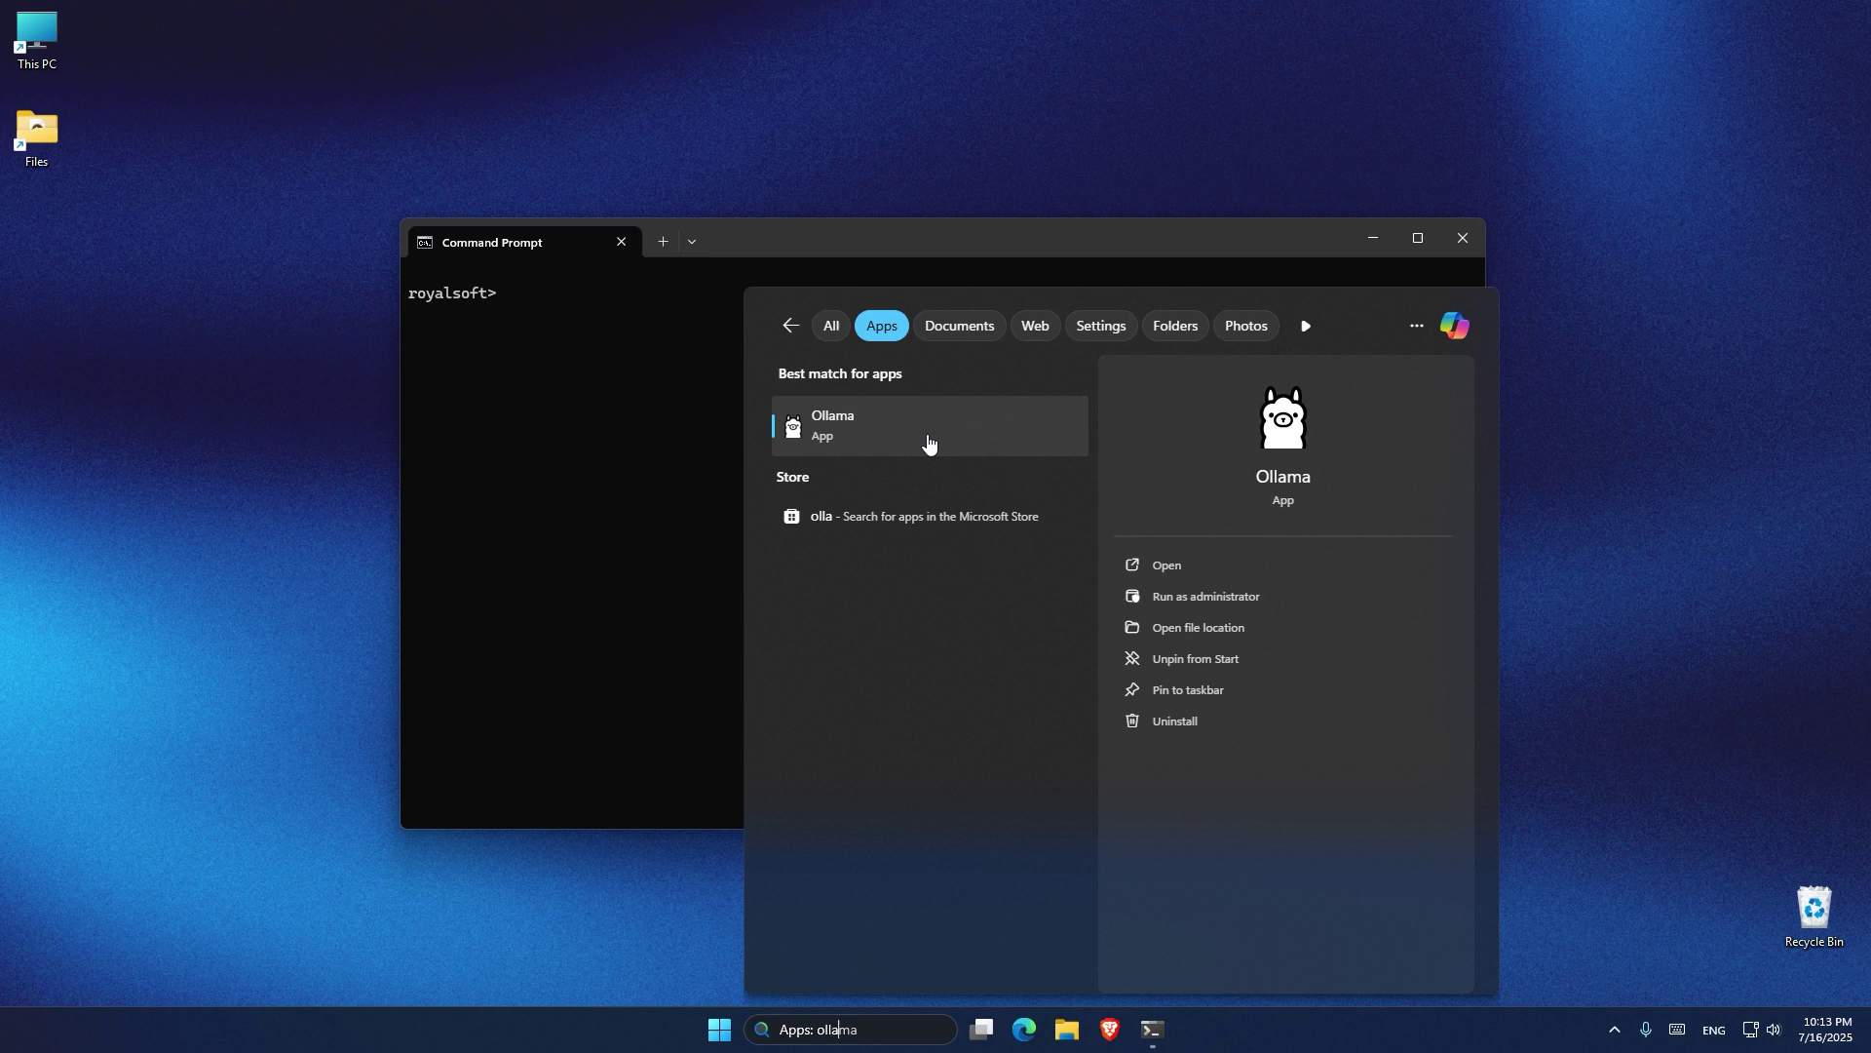
Make sure Ollama is running, then start the server with open-webui serve
left_click(927, 438)
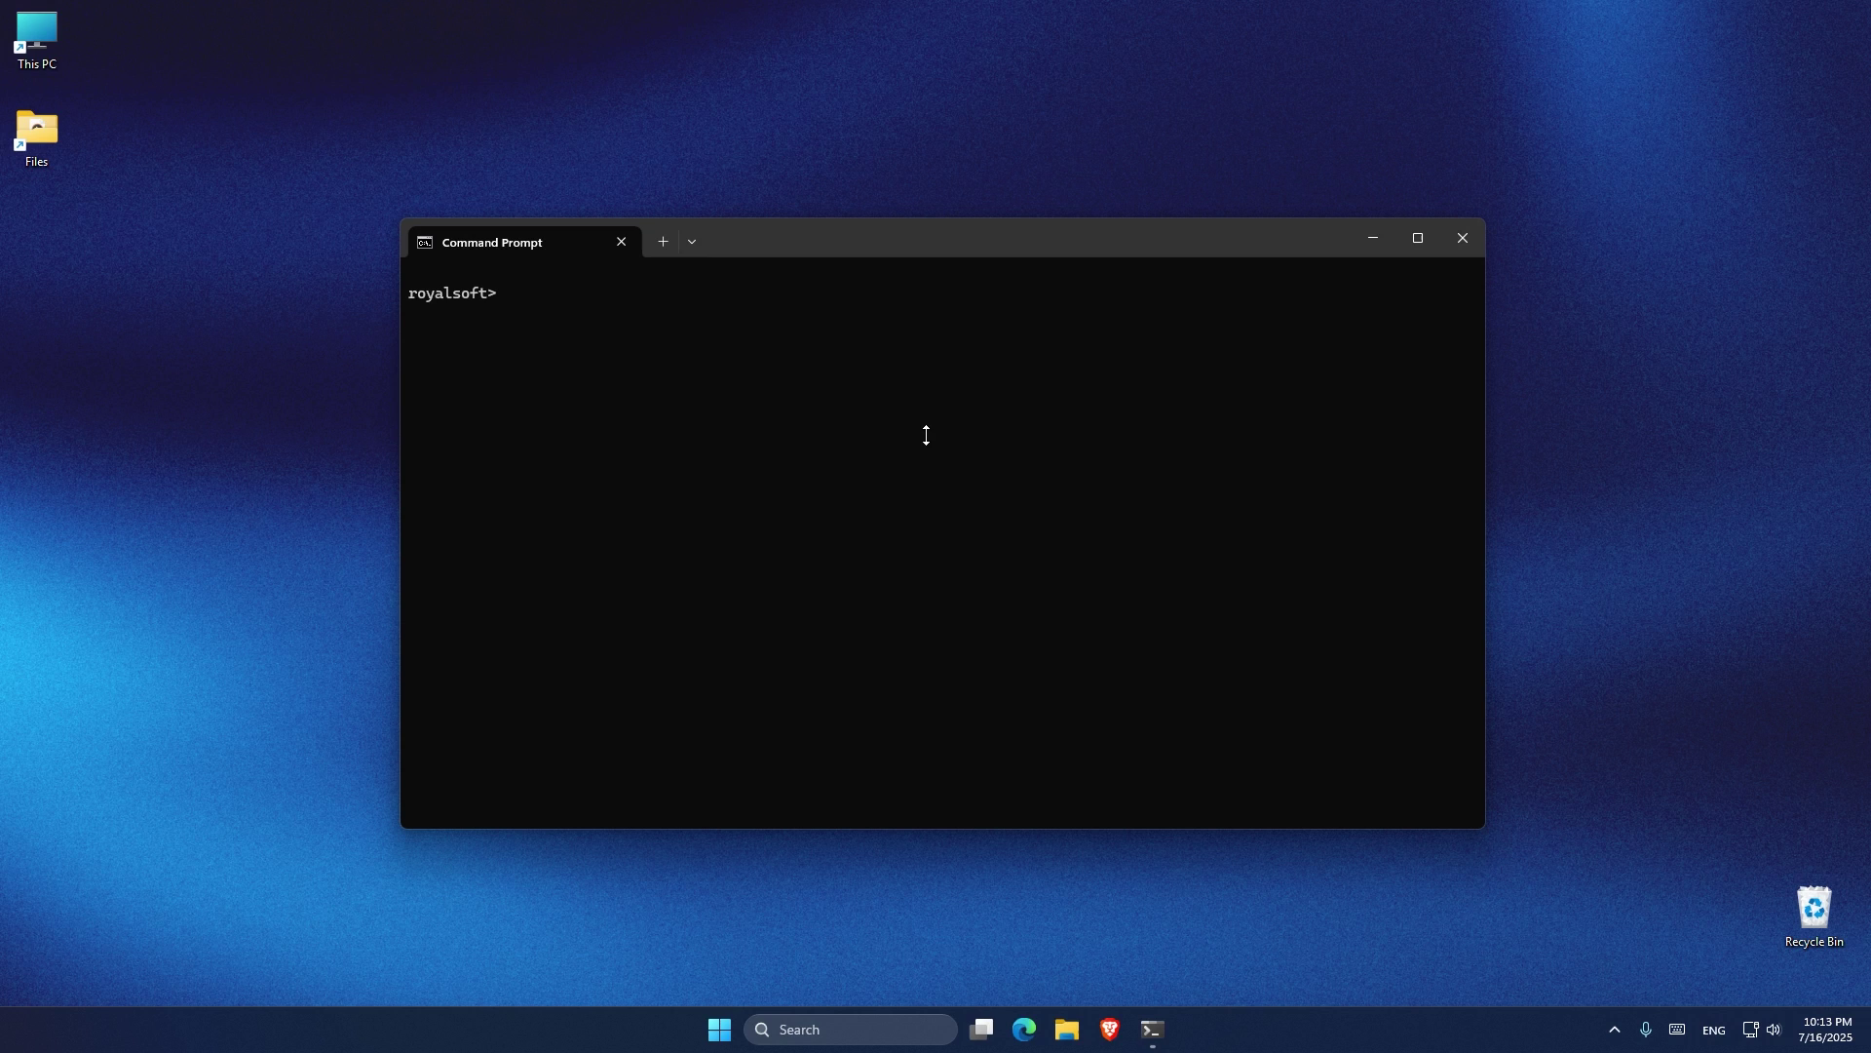
left_click(1604, 1028)
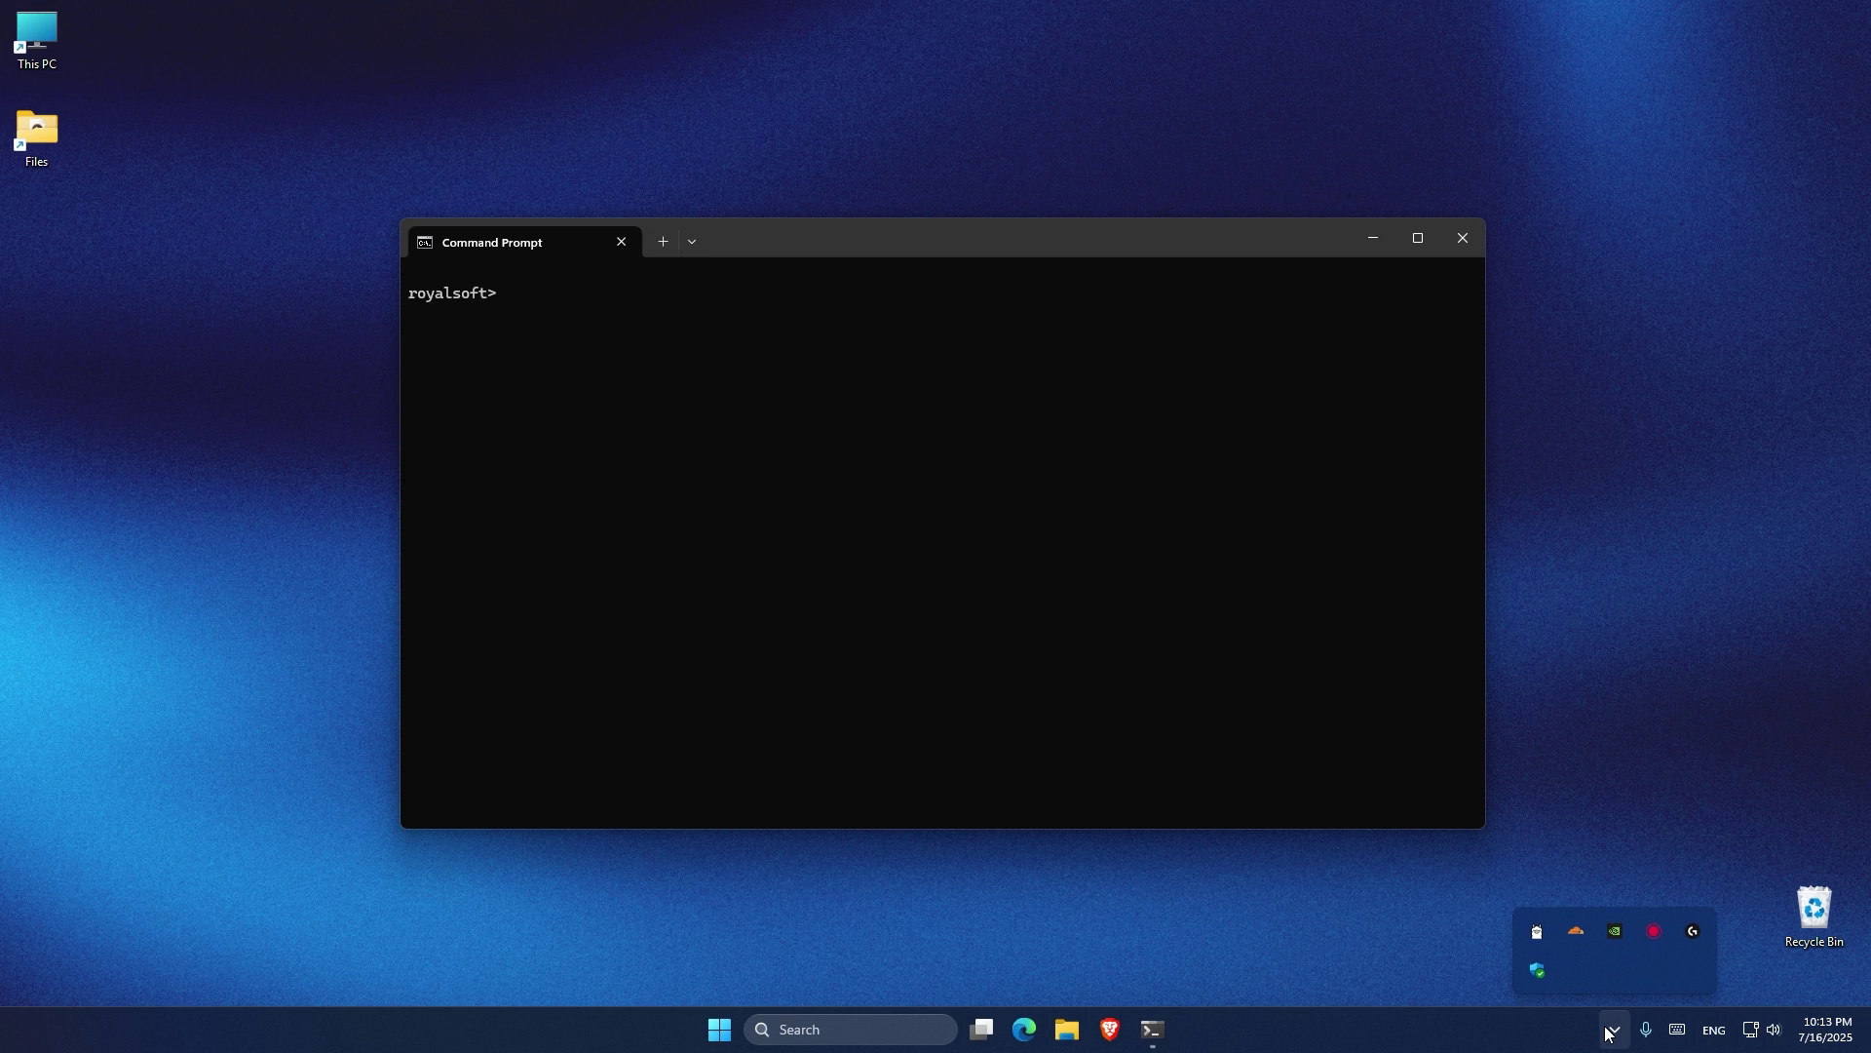
left_click(724, 375)
left_click(566, 309)
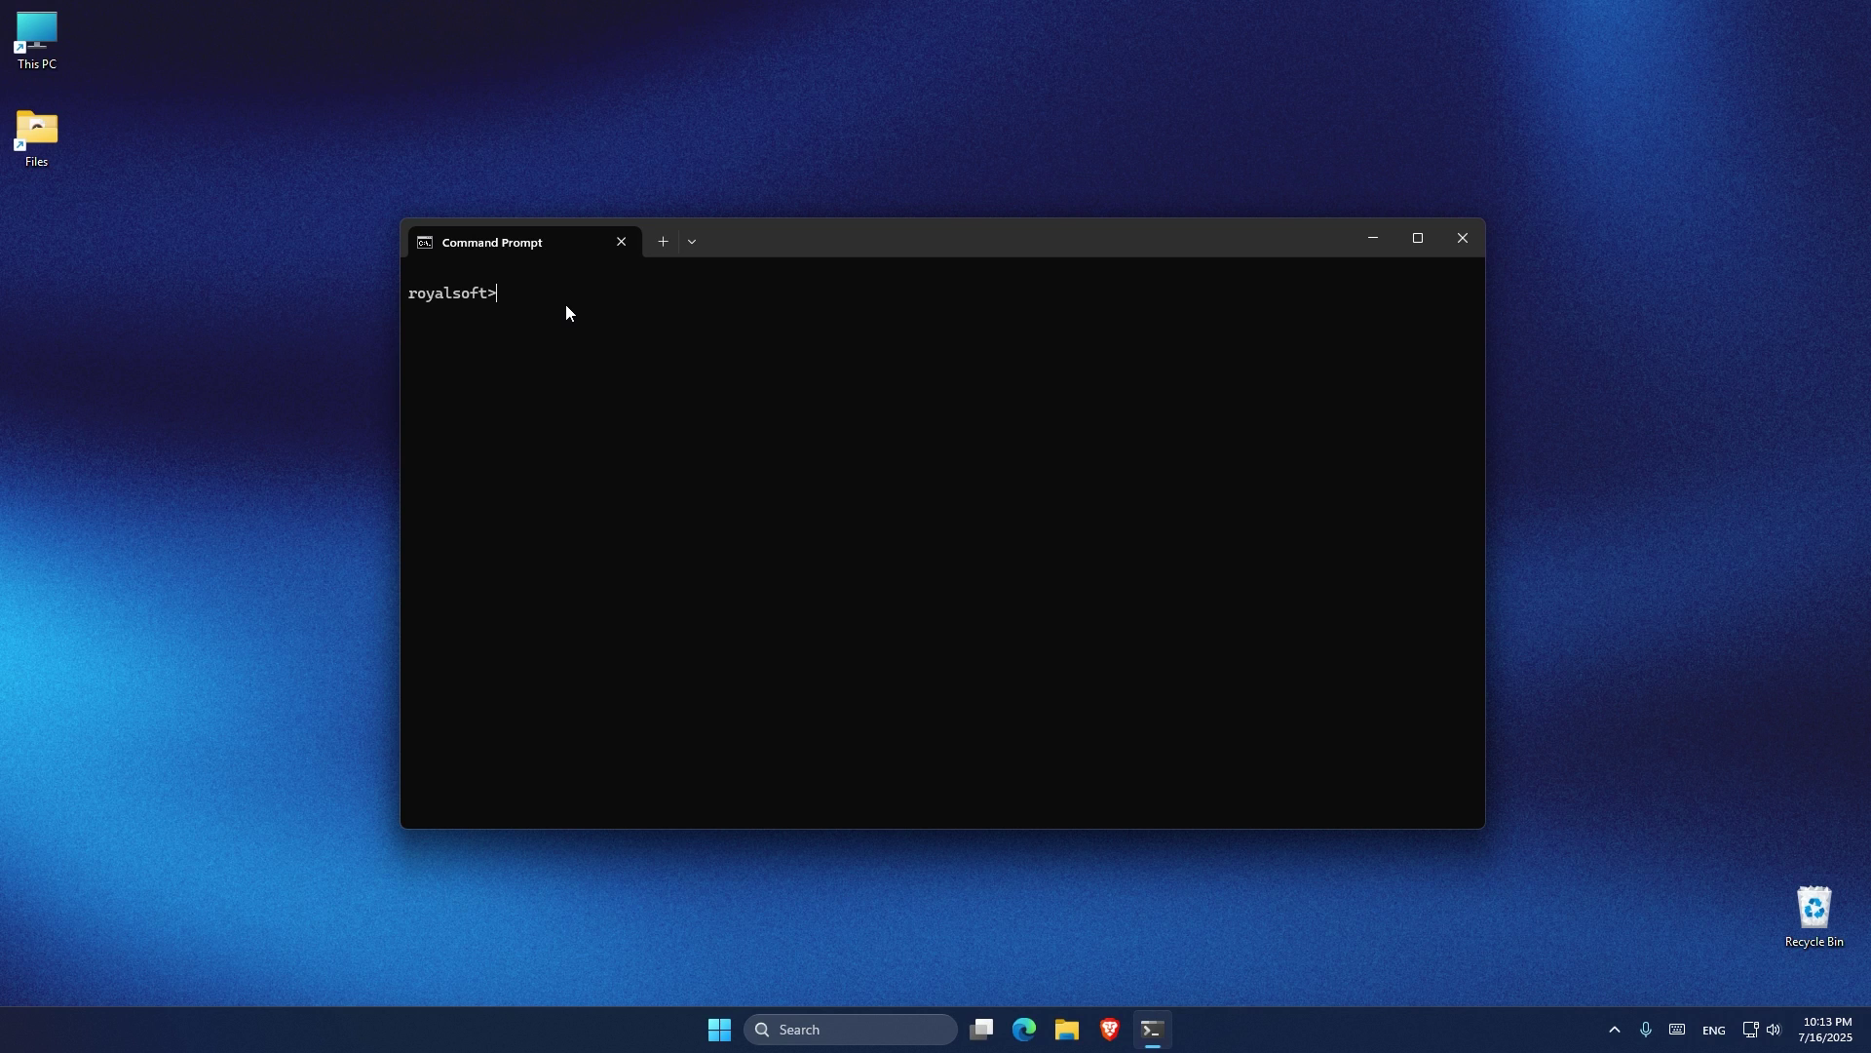
type("open-webui serve\\")
key("BackSpace")
key("Return")
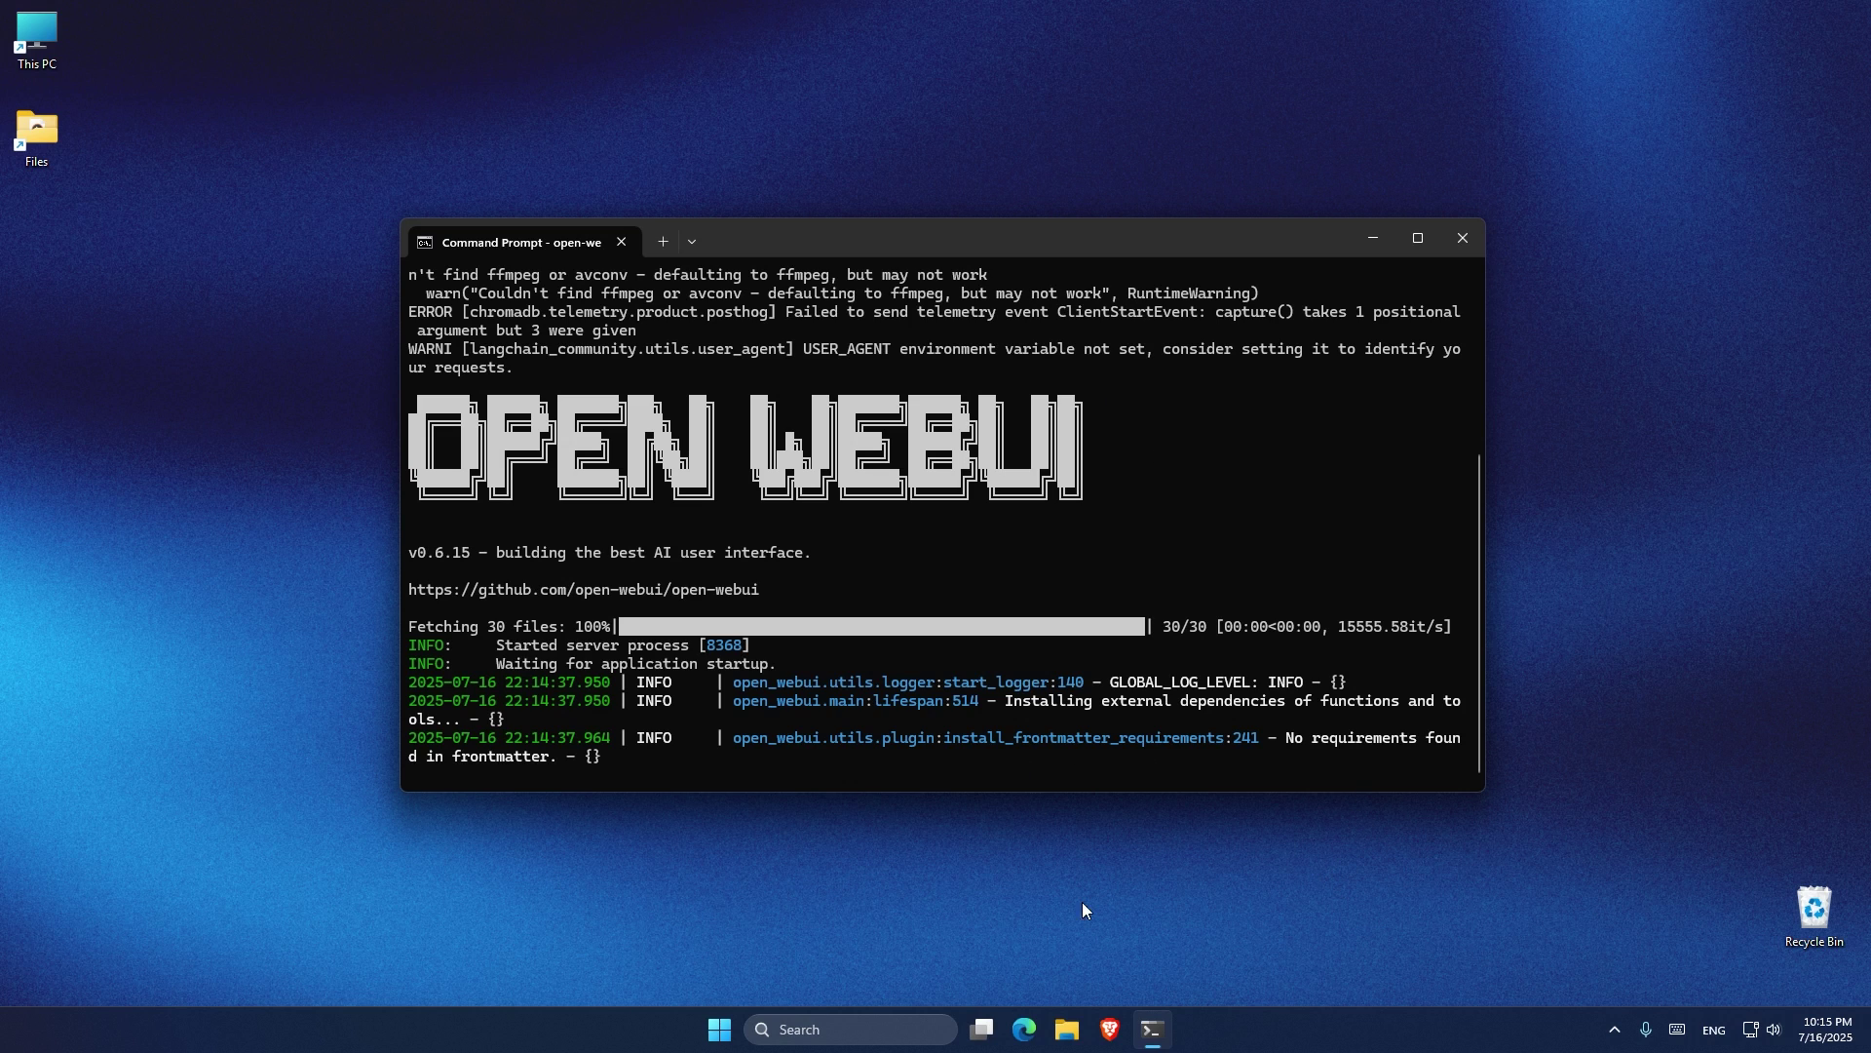
Switch the localhost:8080 chat model from llama3:latest to llama3.2-vision:latest
left_click(1107, 1028)
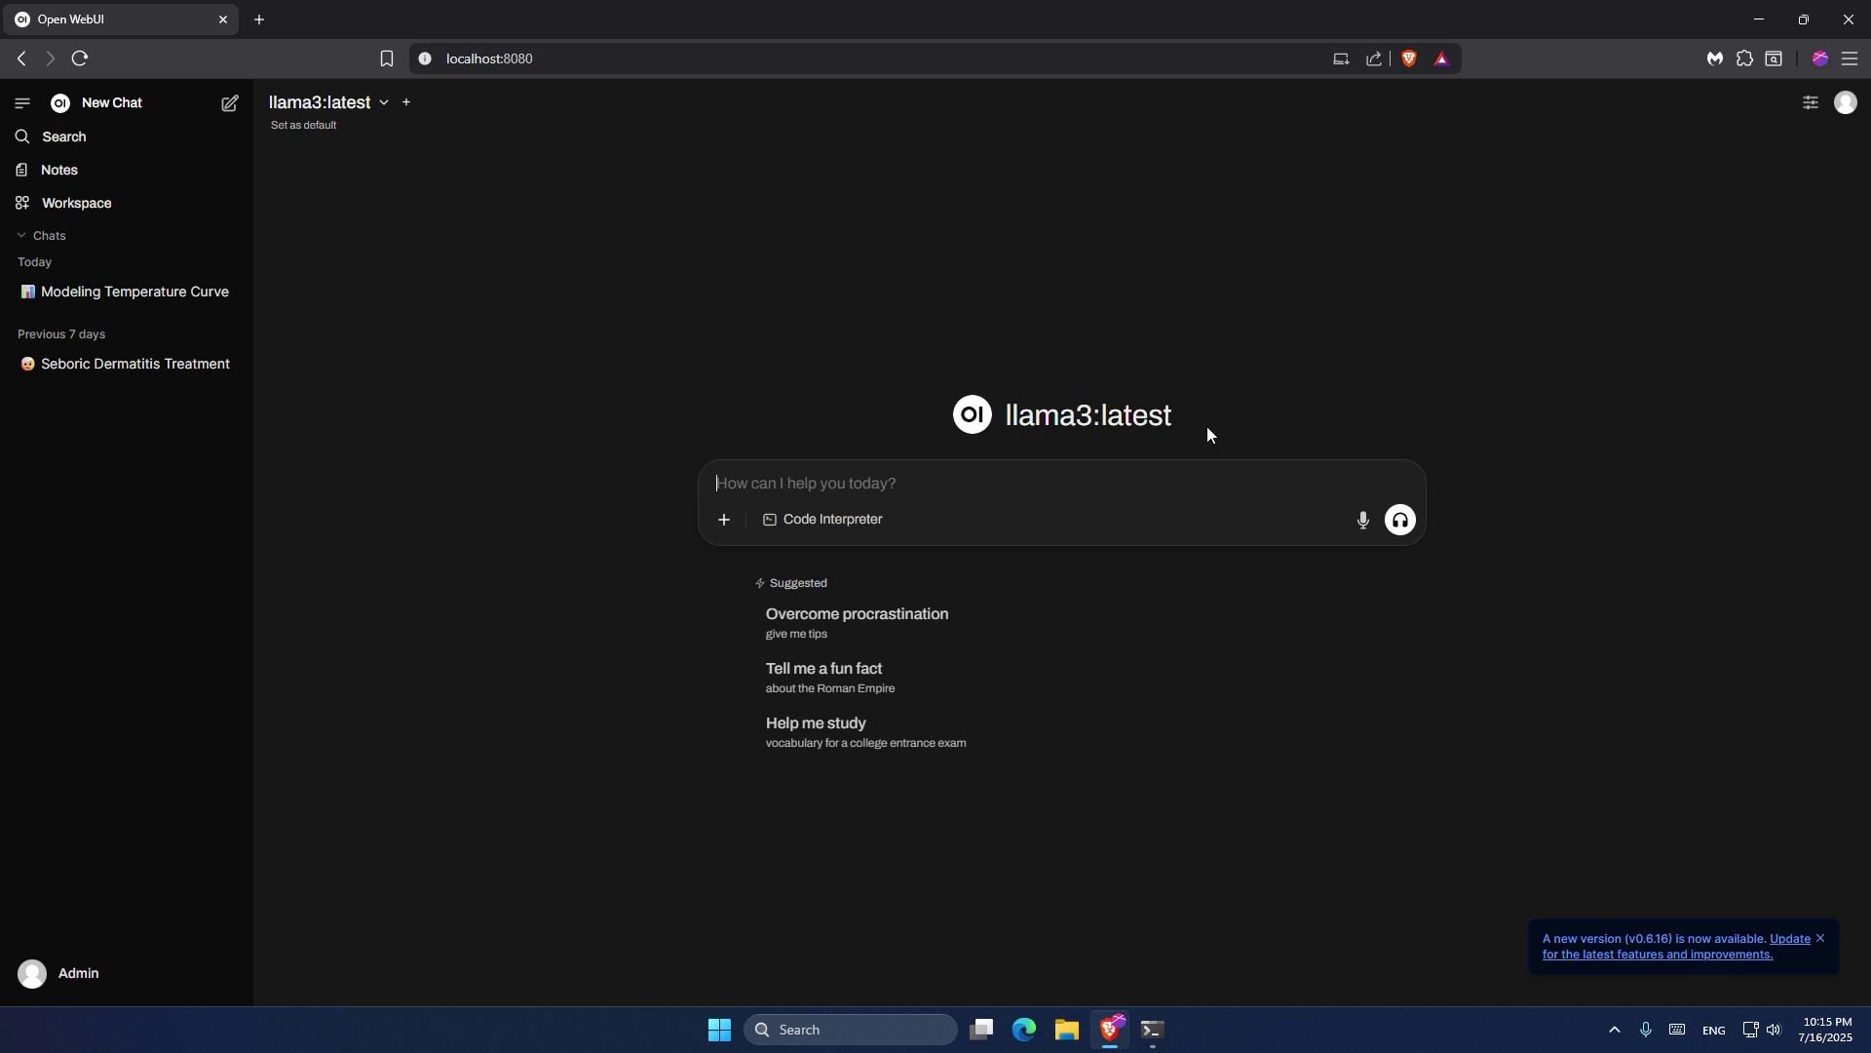
left_click(381, 103)
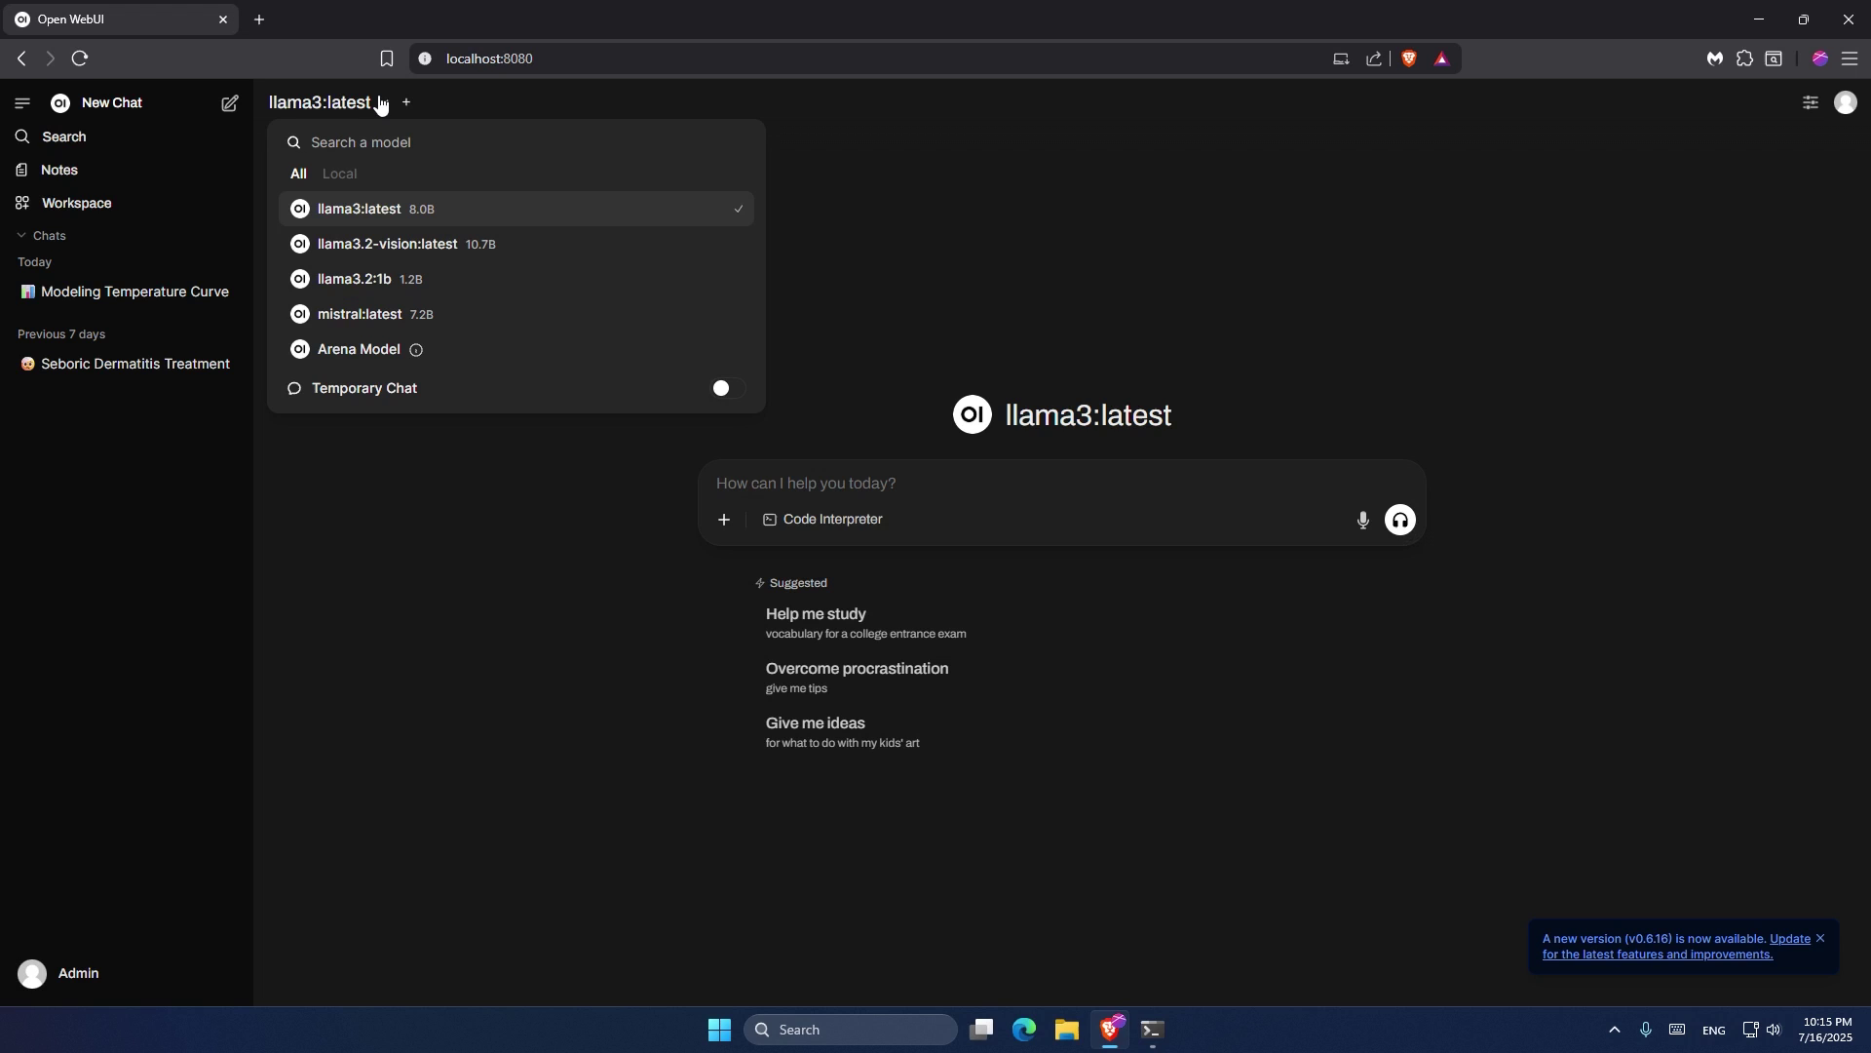
mouse_move(426, 210)
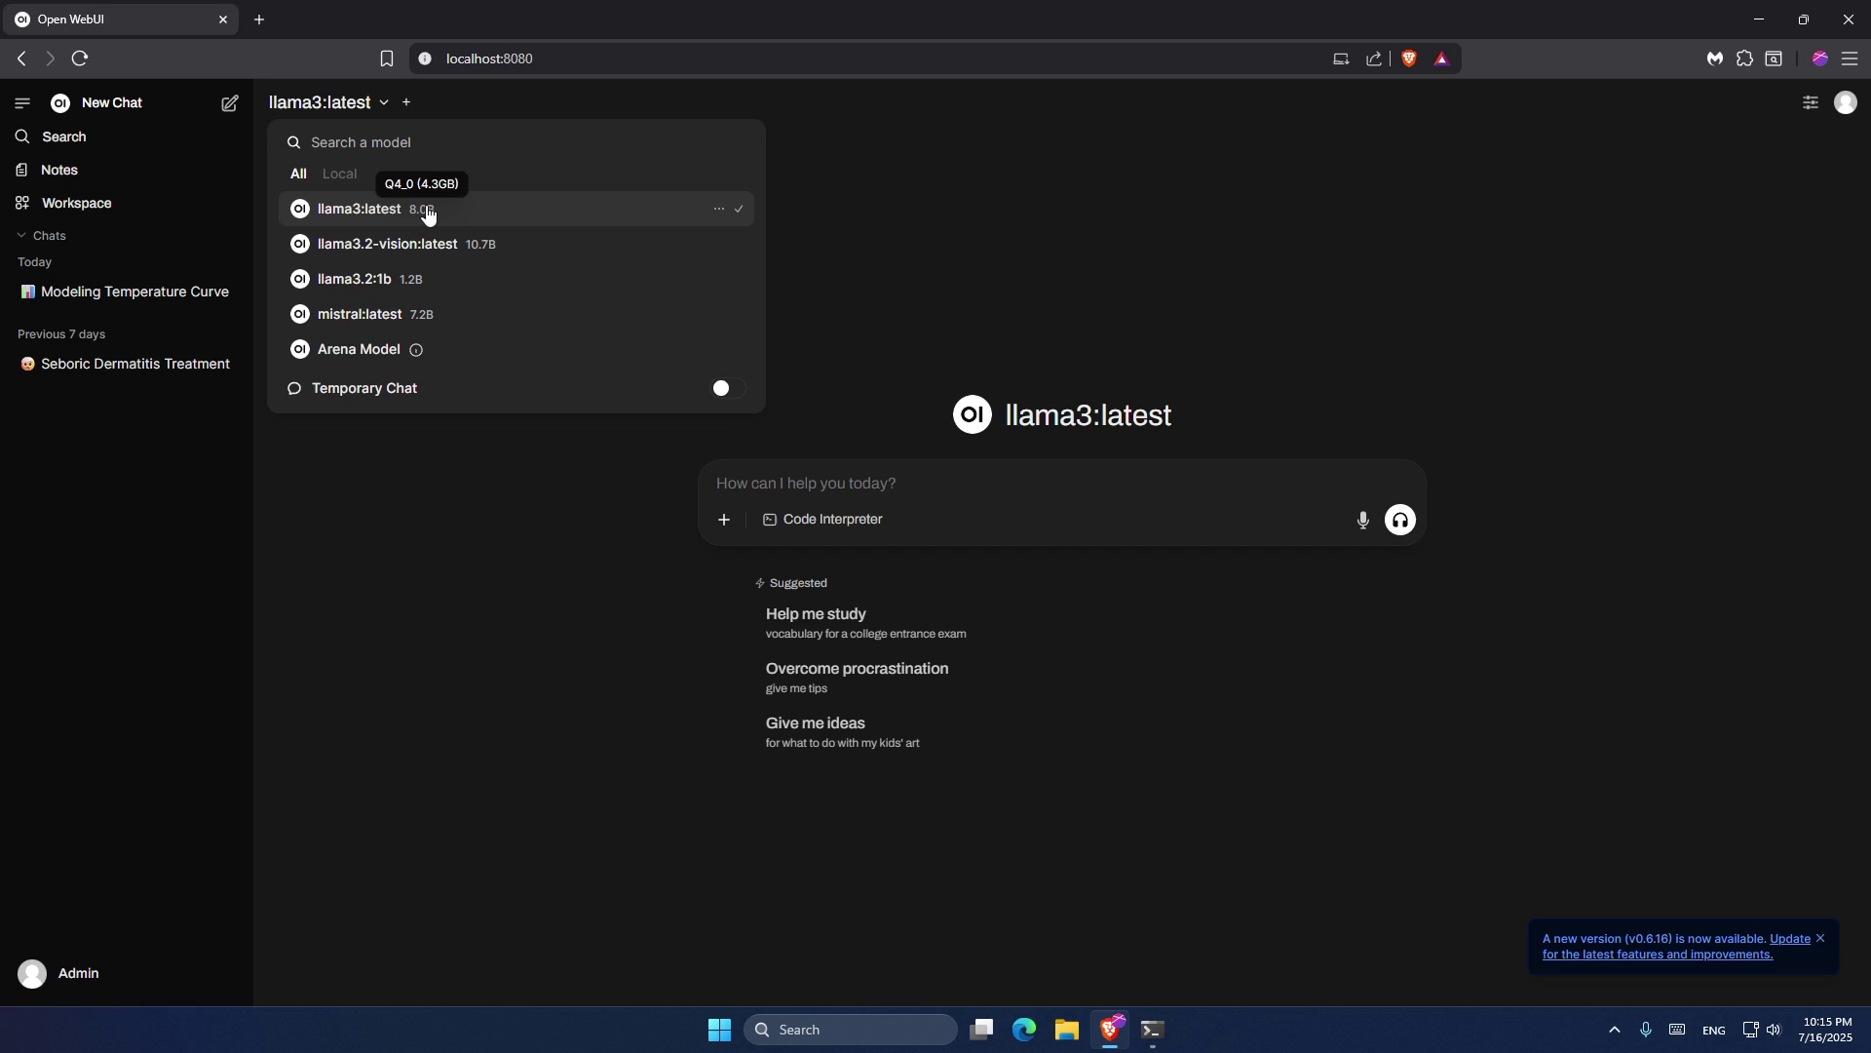
mouse_move(481, 244)
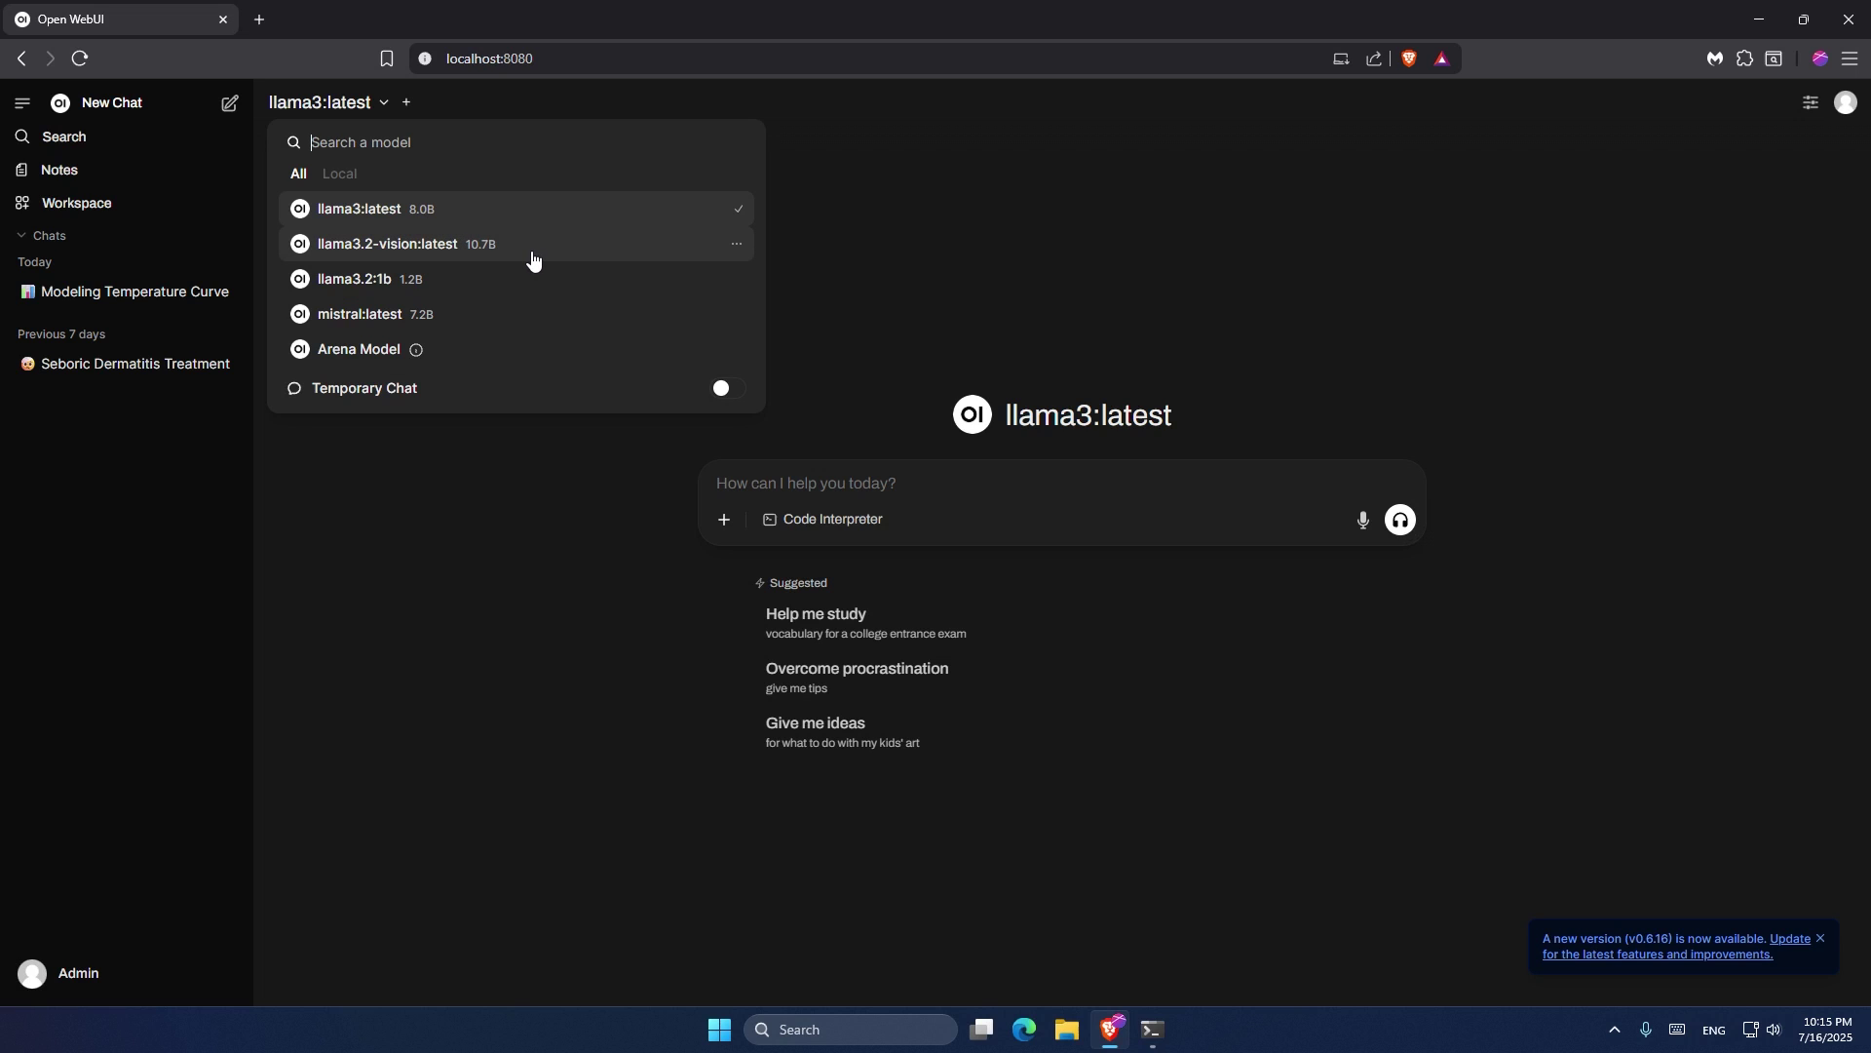
left_click(533, 255)
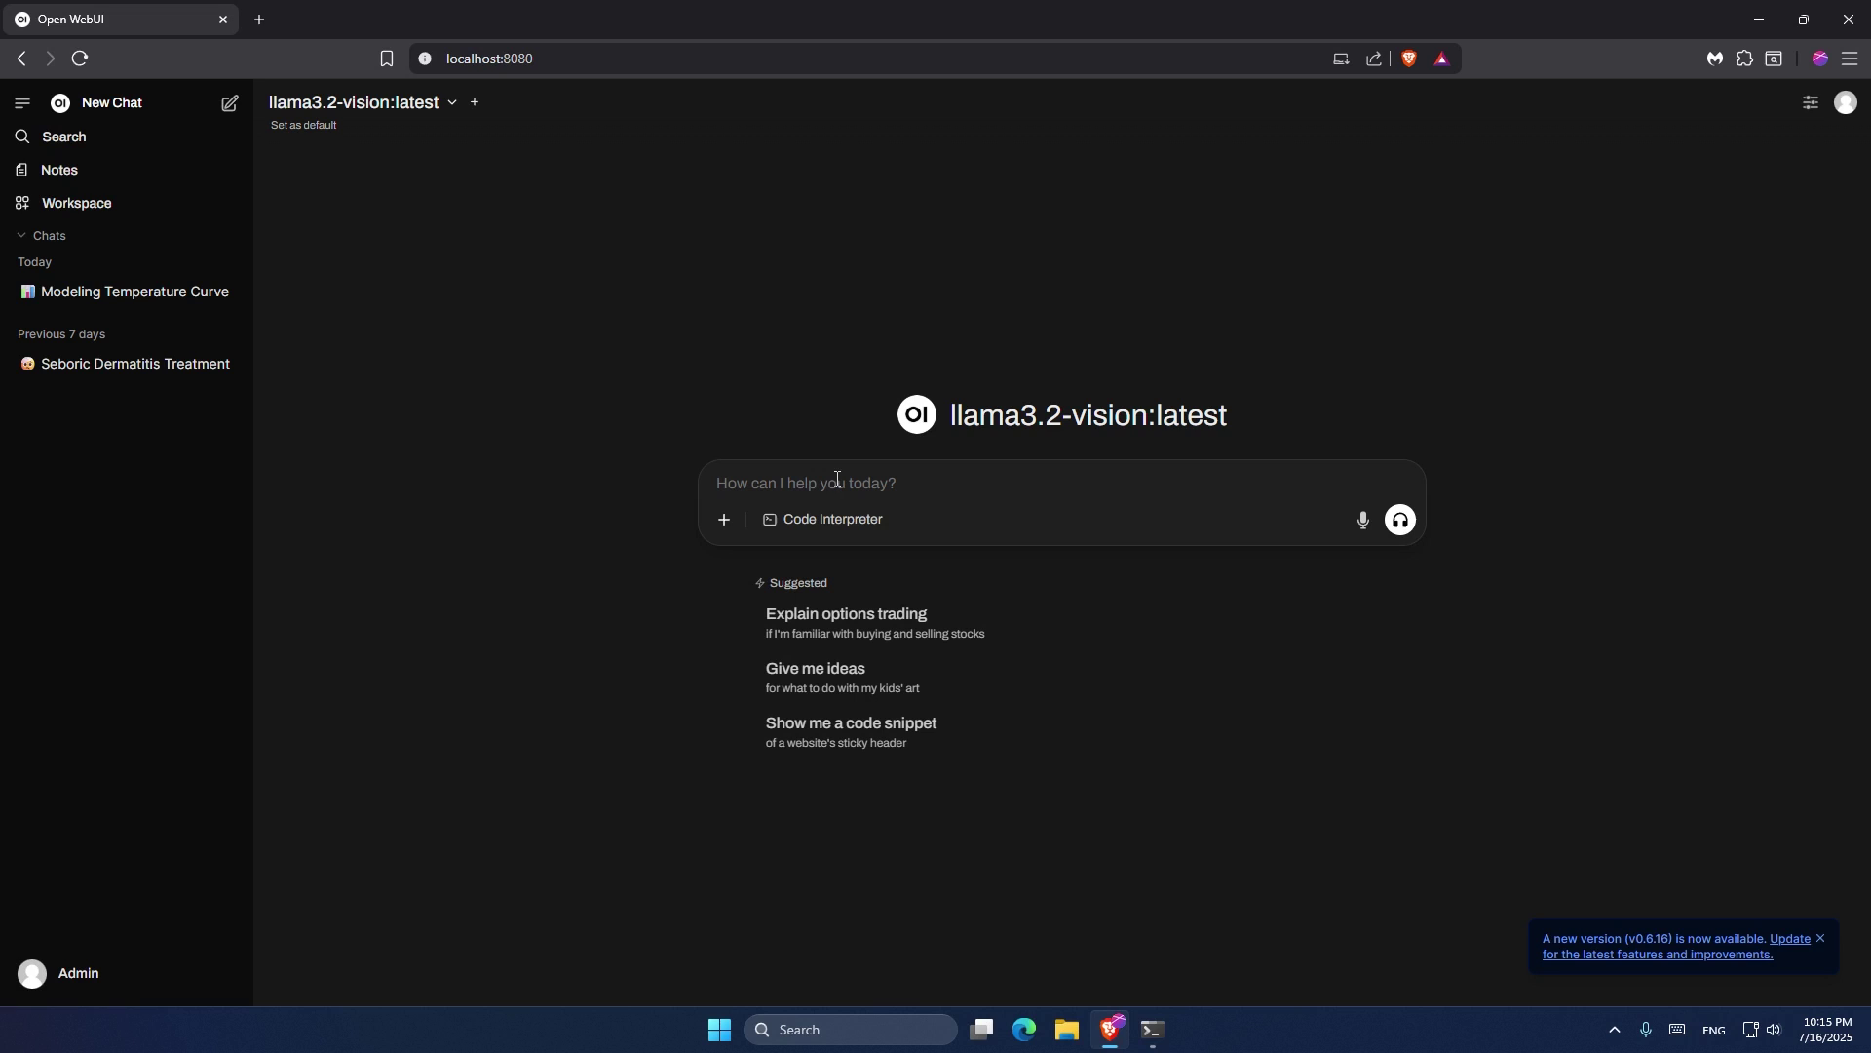
Ask the model 'why the night sky is black where there is no light'
type("w")
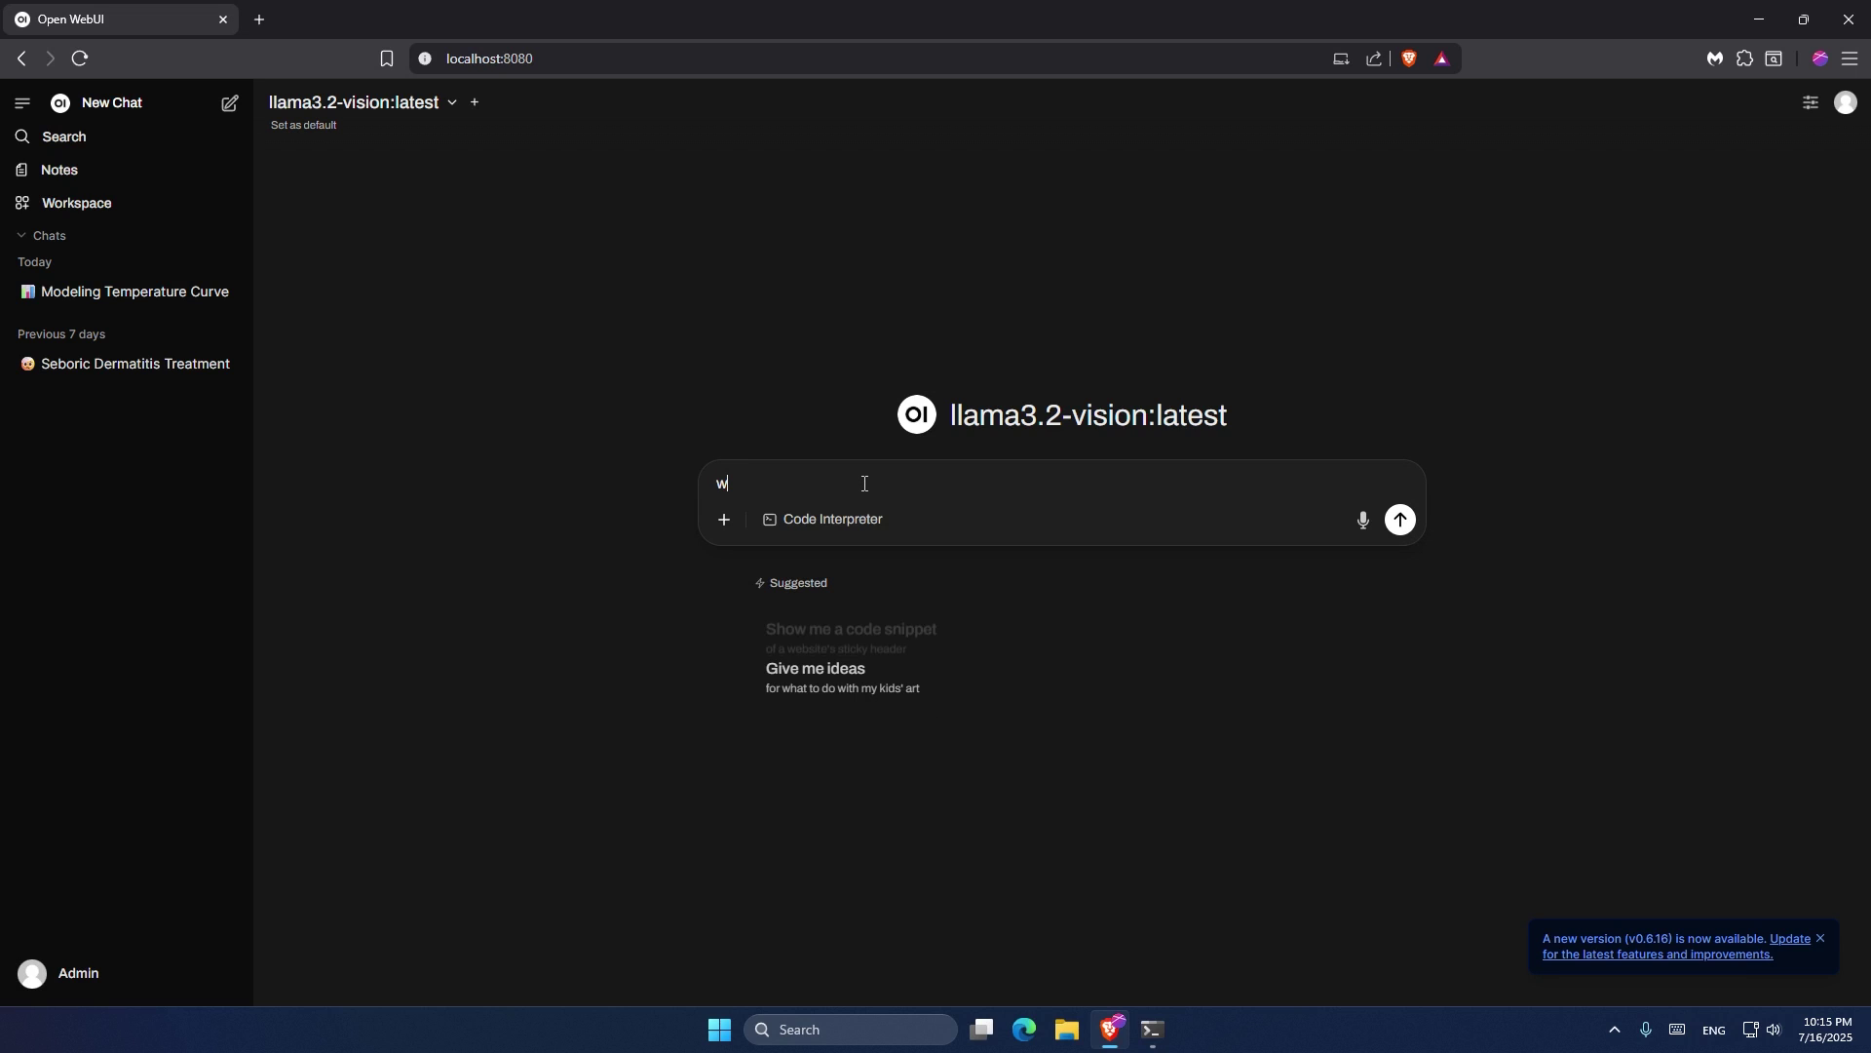
type("hy the nig")
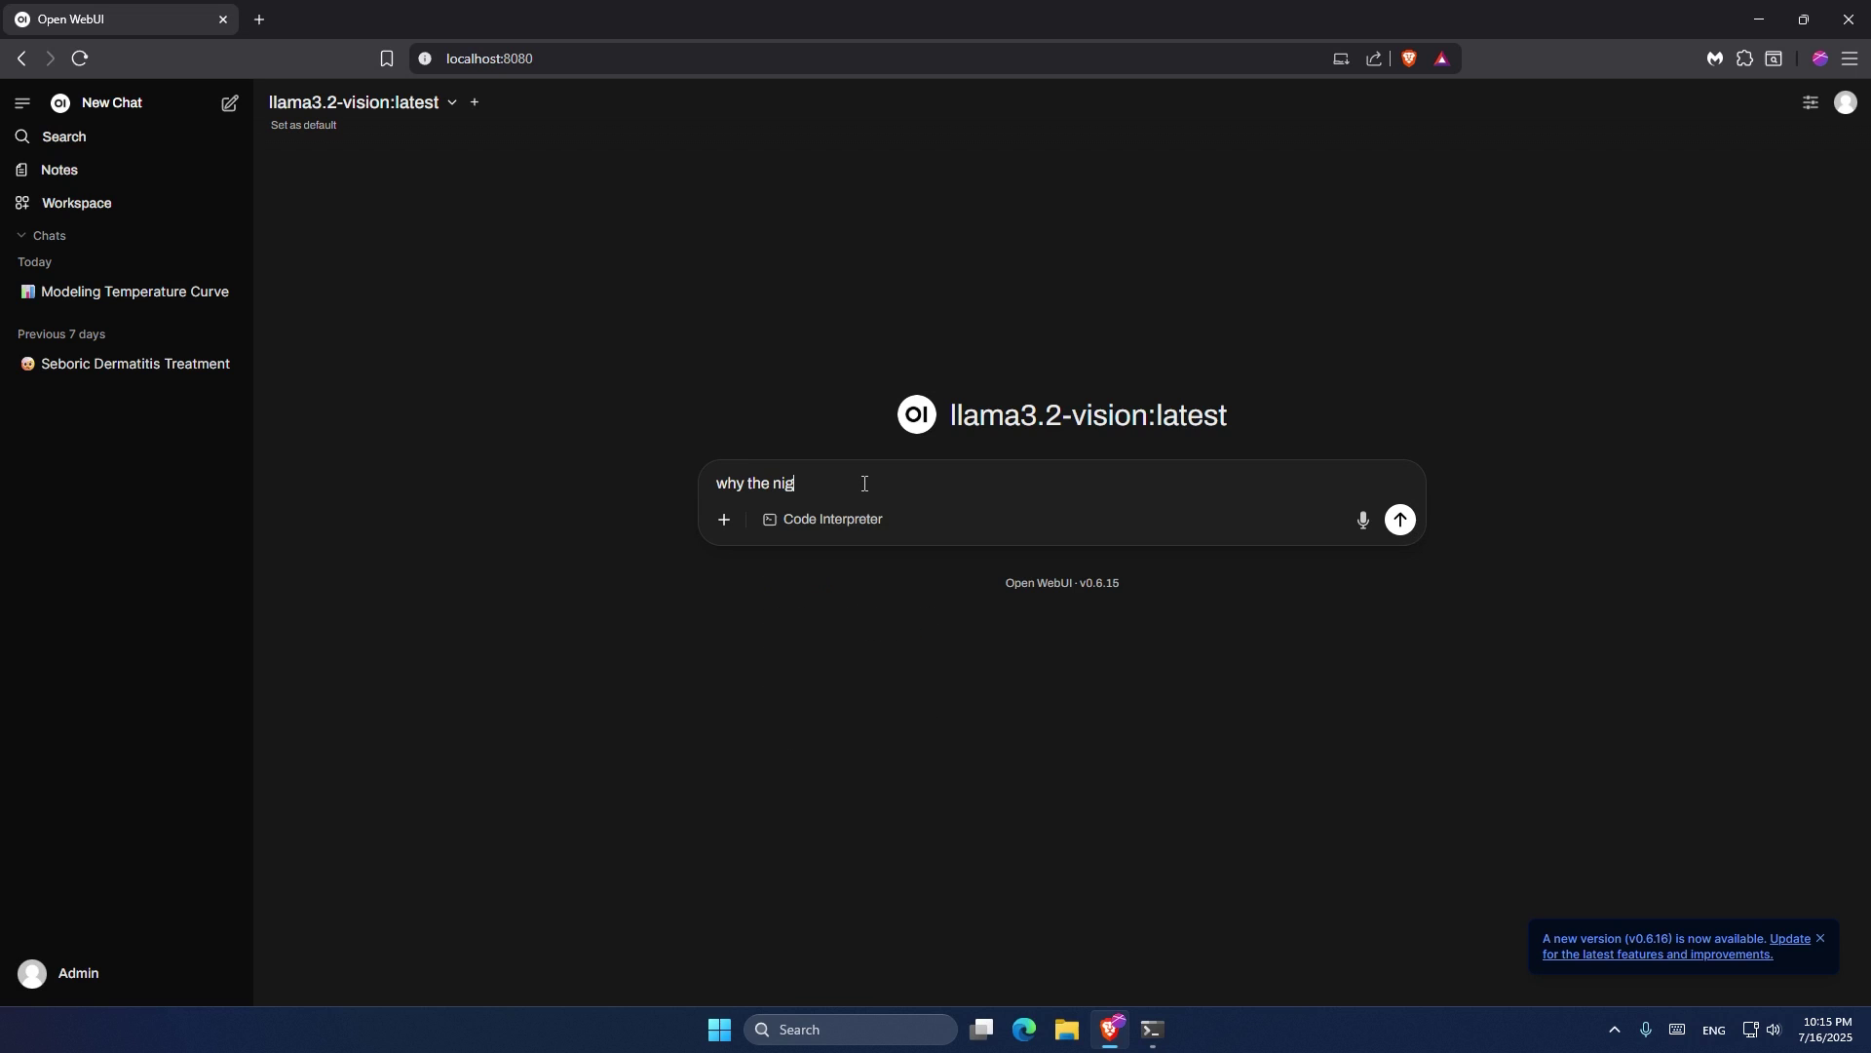
type("ht sky is black where there is no light")
key("Return")
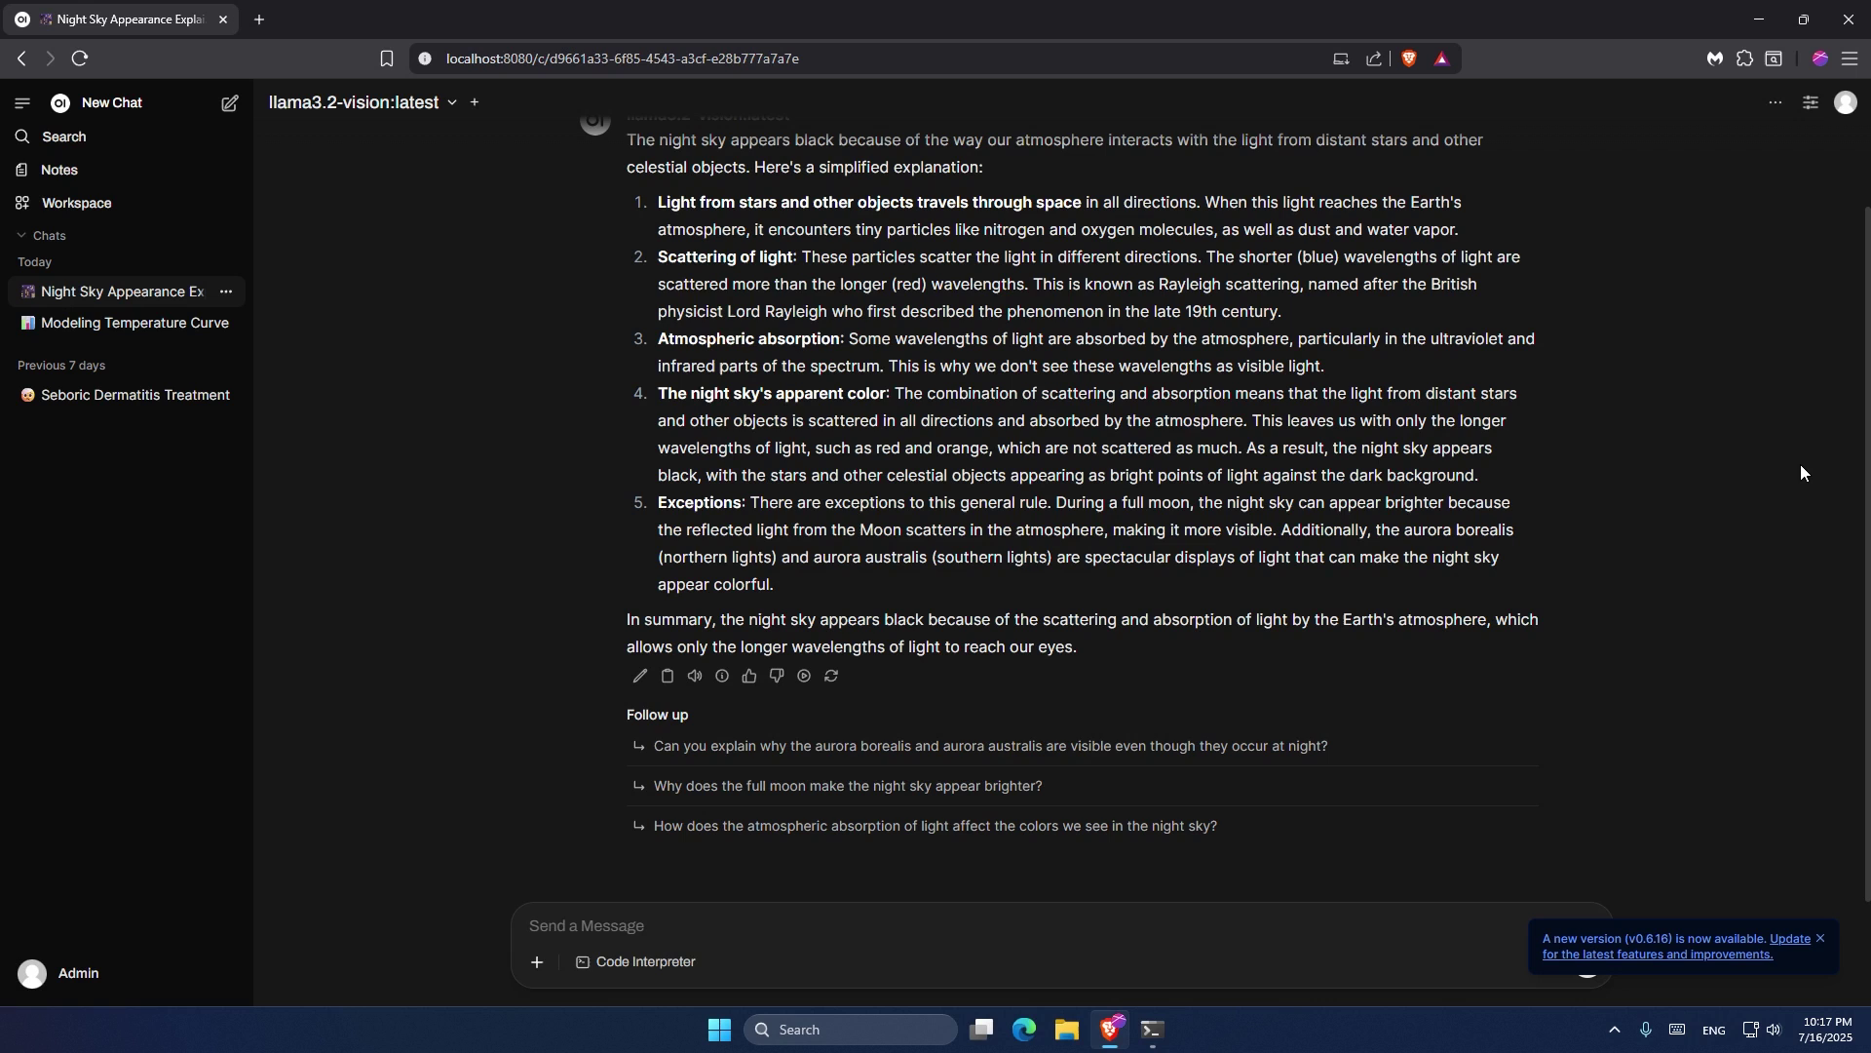
Ask the suggested full-moon follow-up, request a simple HTML blog page from that info, then 'write the code for it'
left_click(1013, 789)
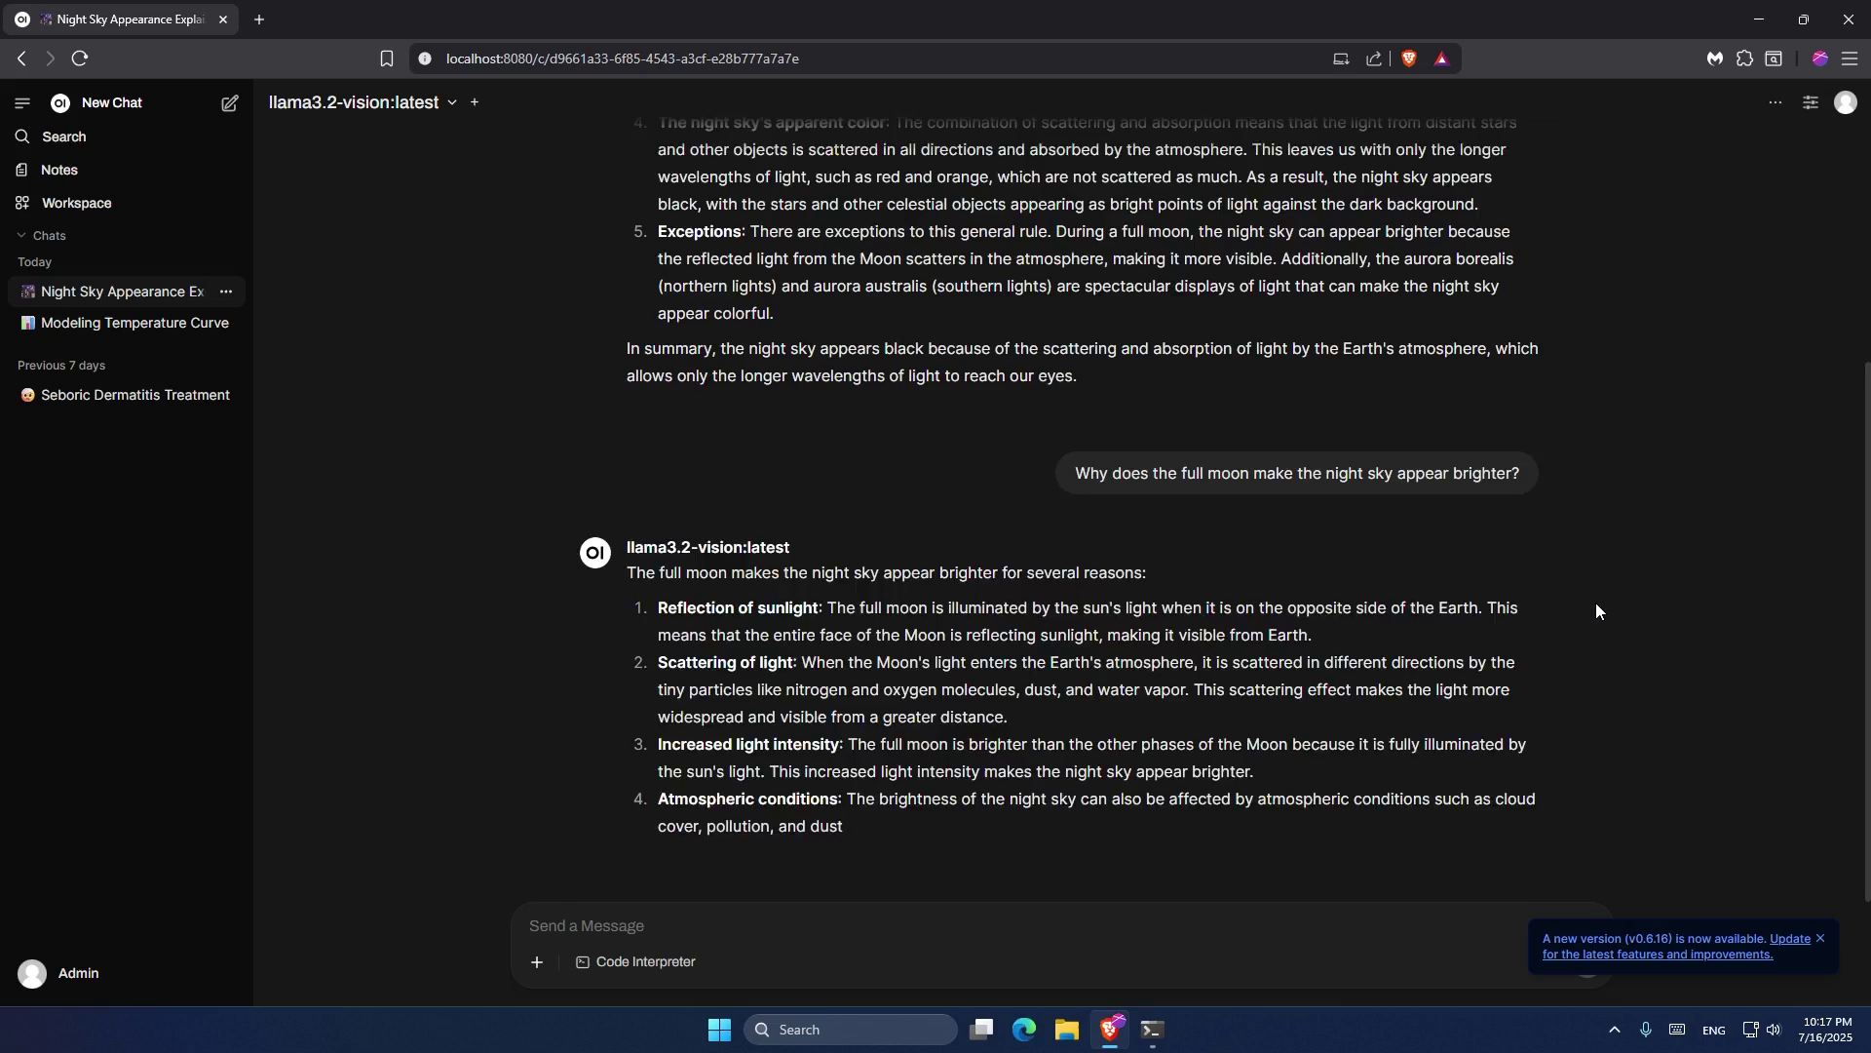
left_click(973, 928)
type("write a simple blog page with this info ")
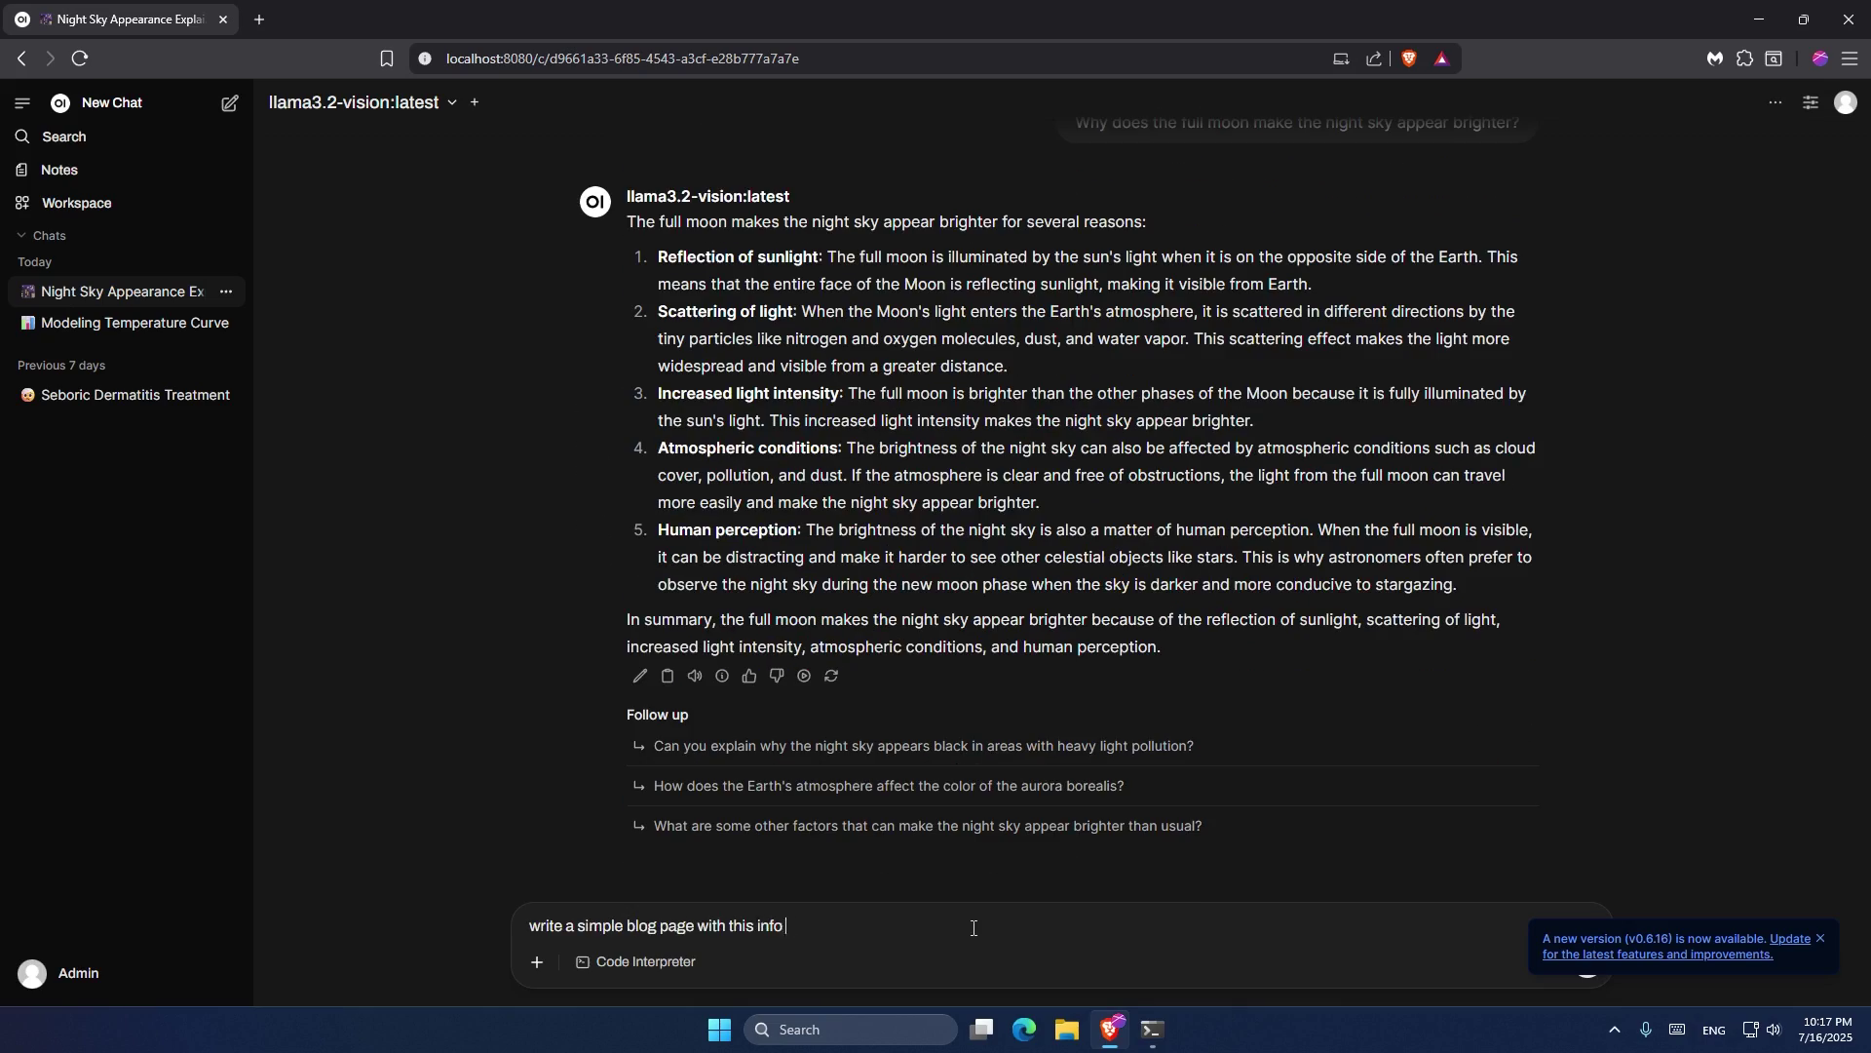
type("you gave me in html")
key("Return")
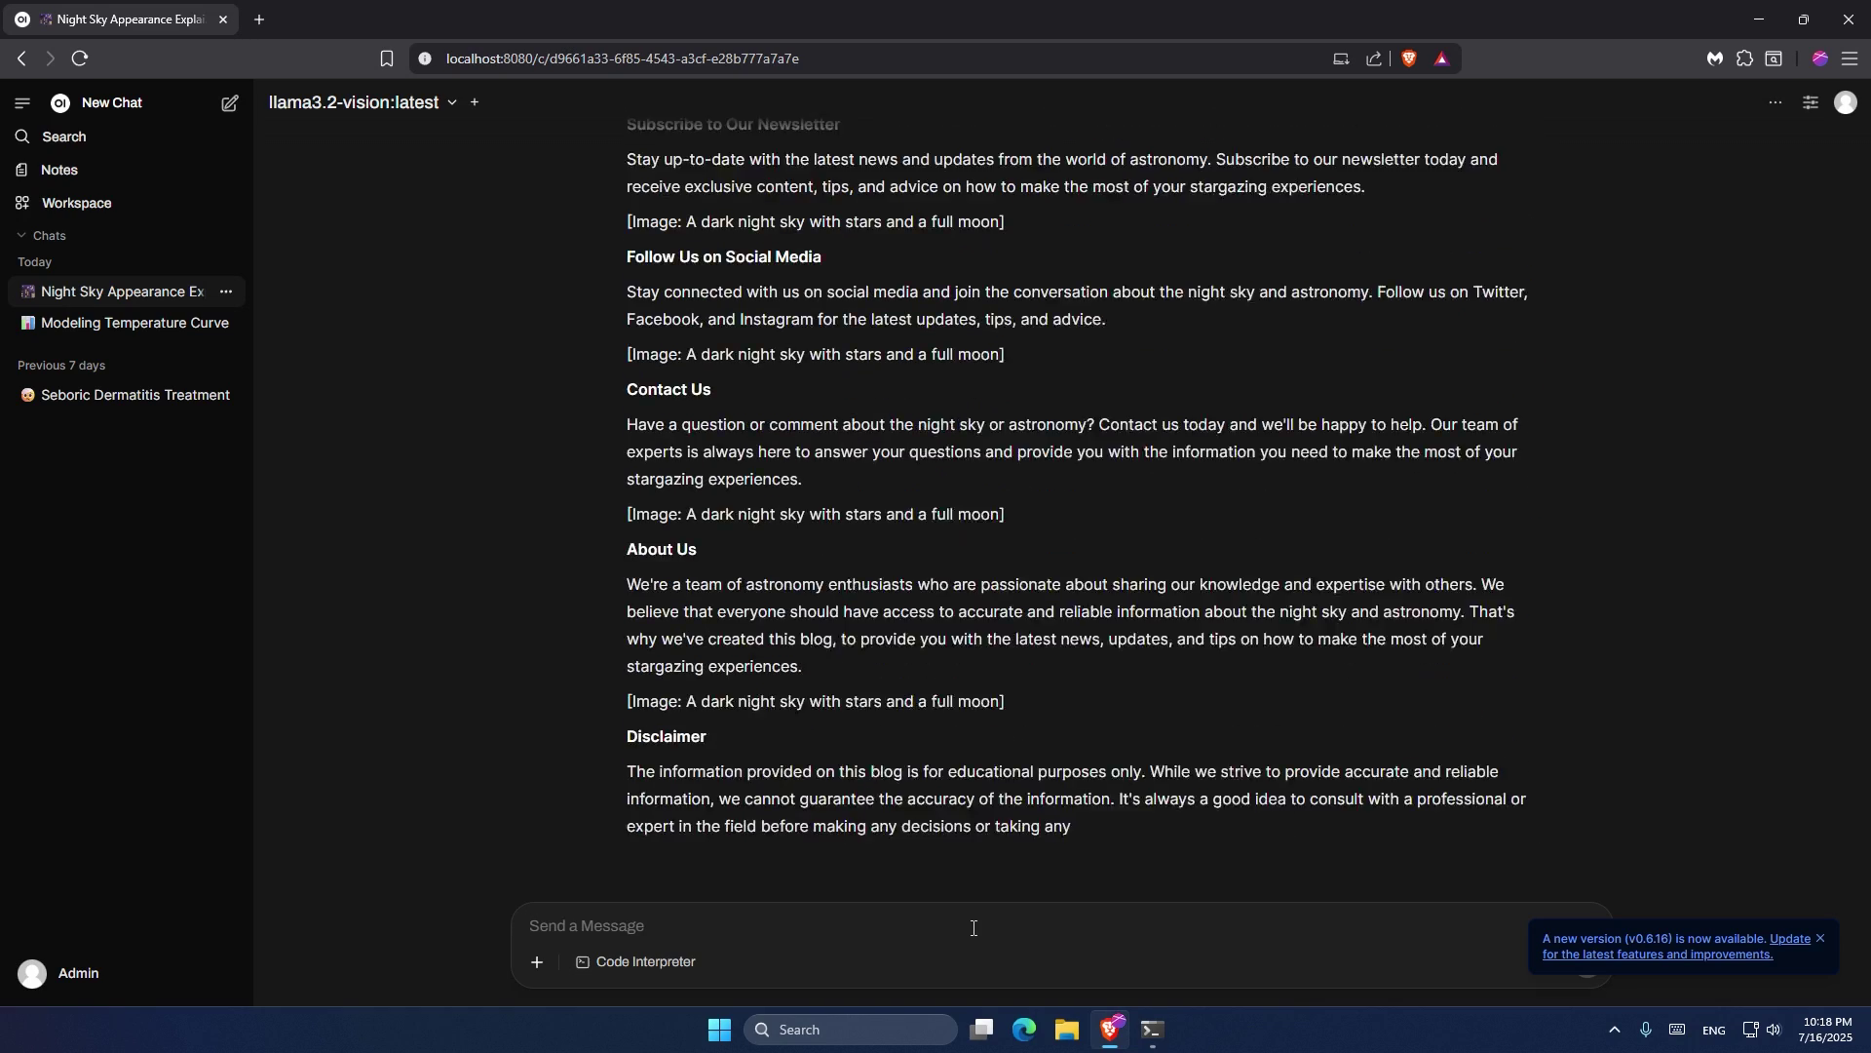
type("write the code for it")
key("Return")
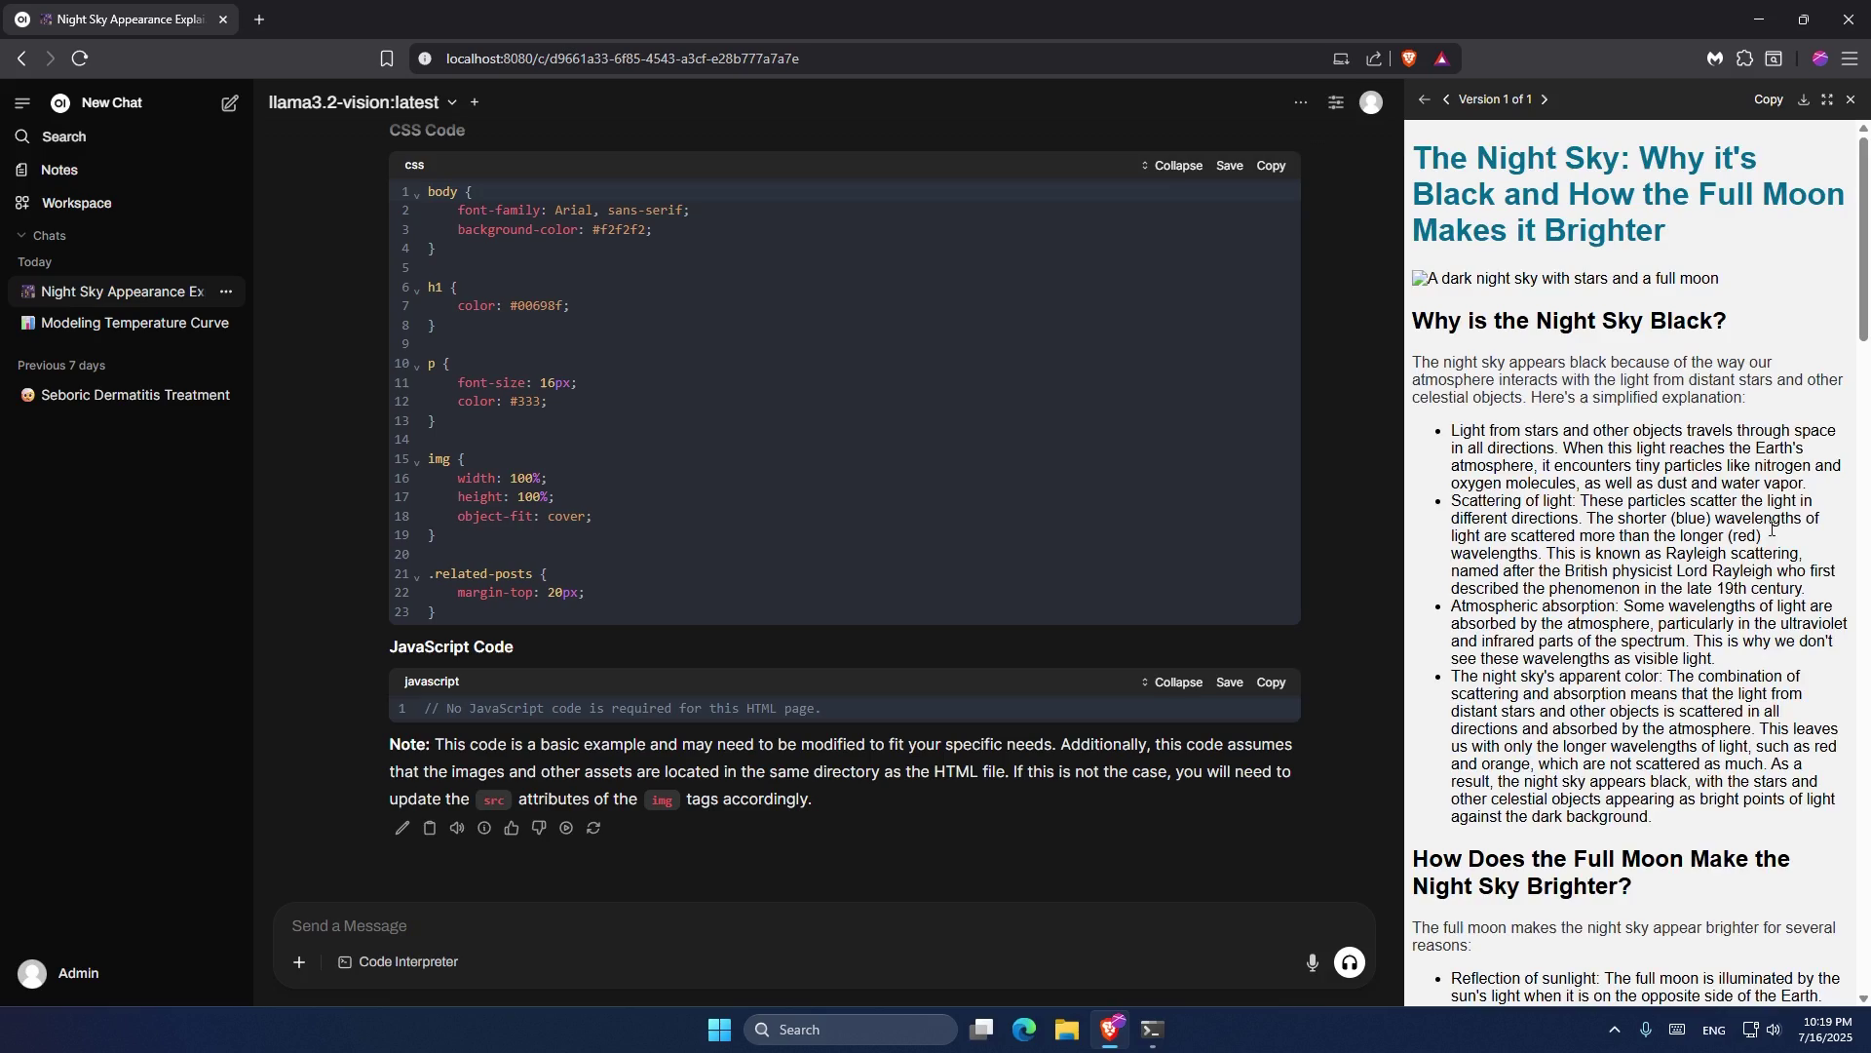
scroll(1772, 527, "down", 10)
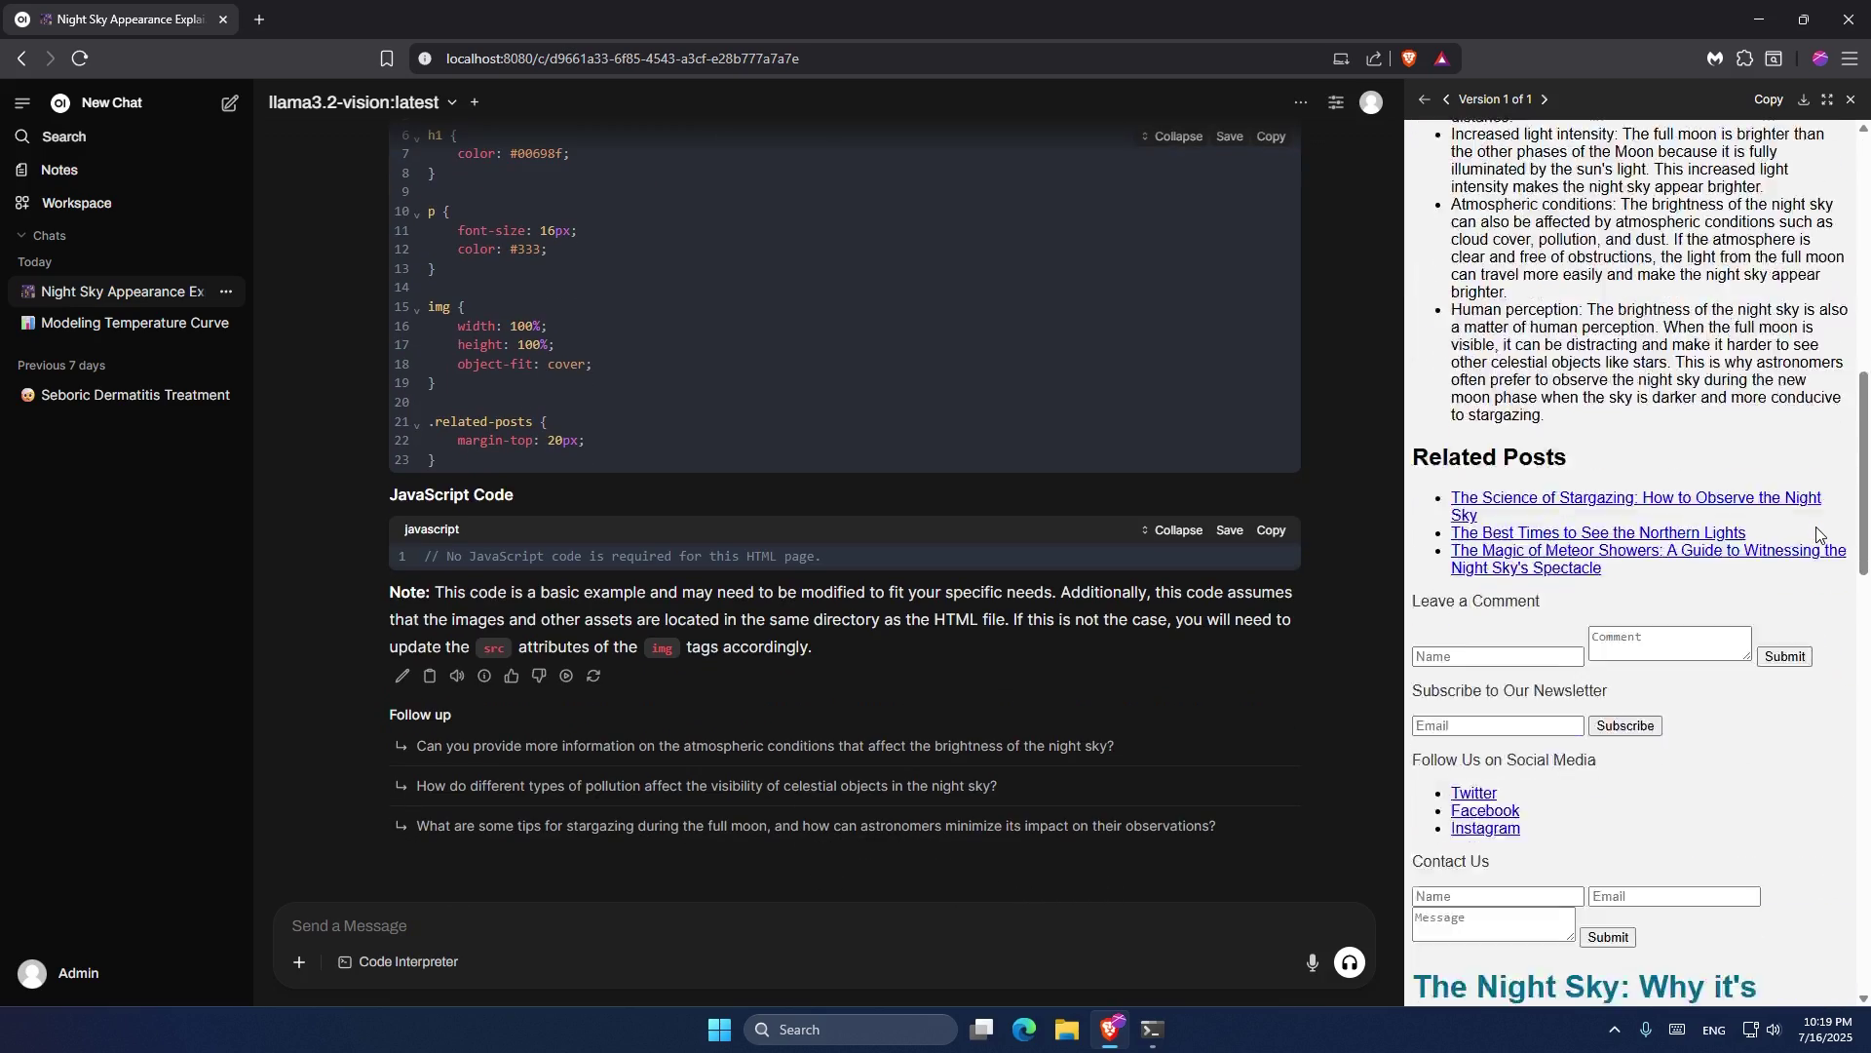
scroll(1816, 526, "down", 11)
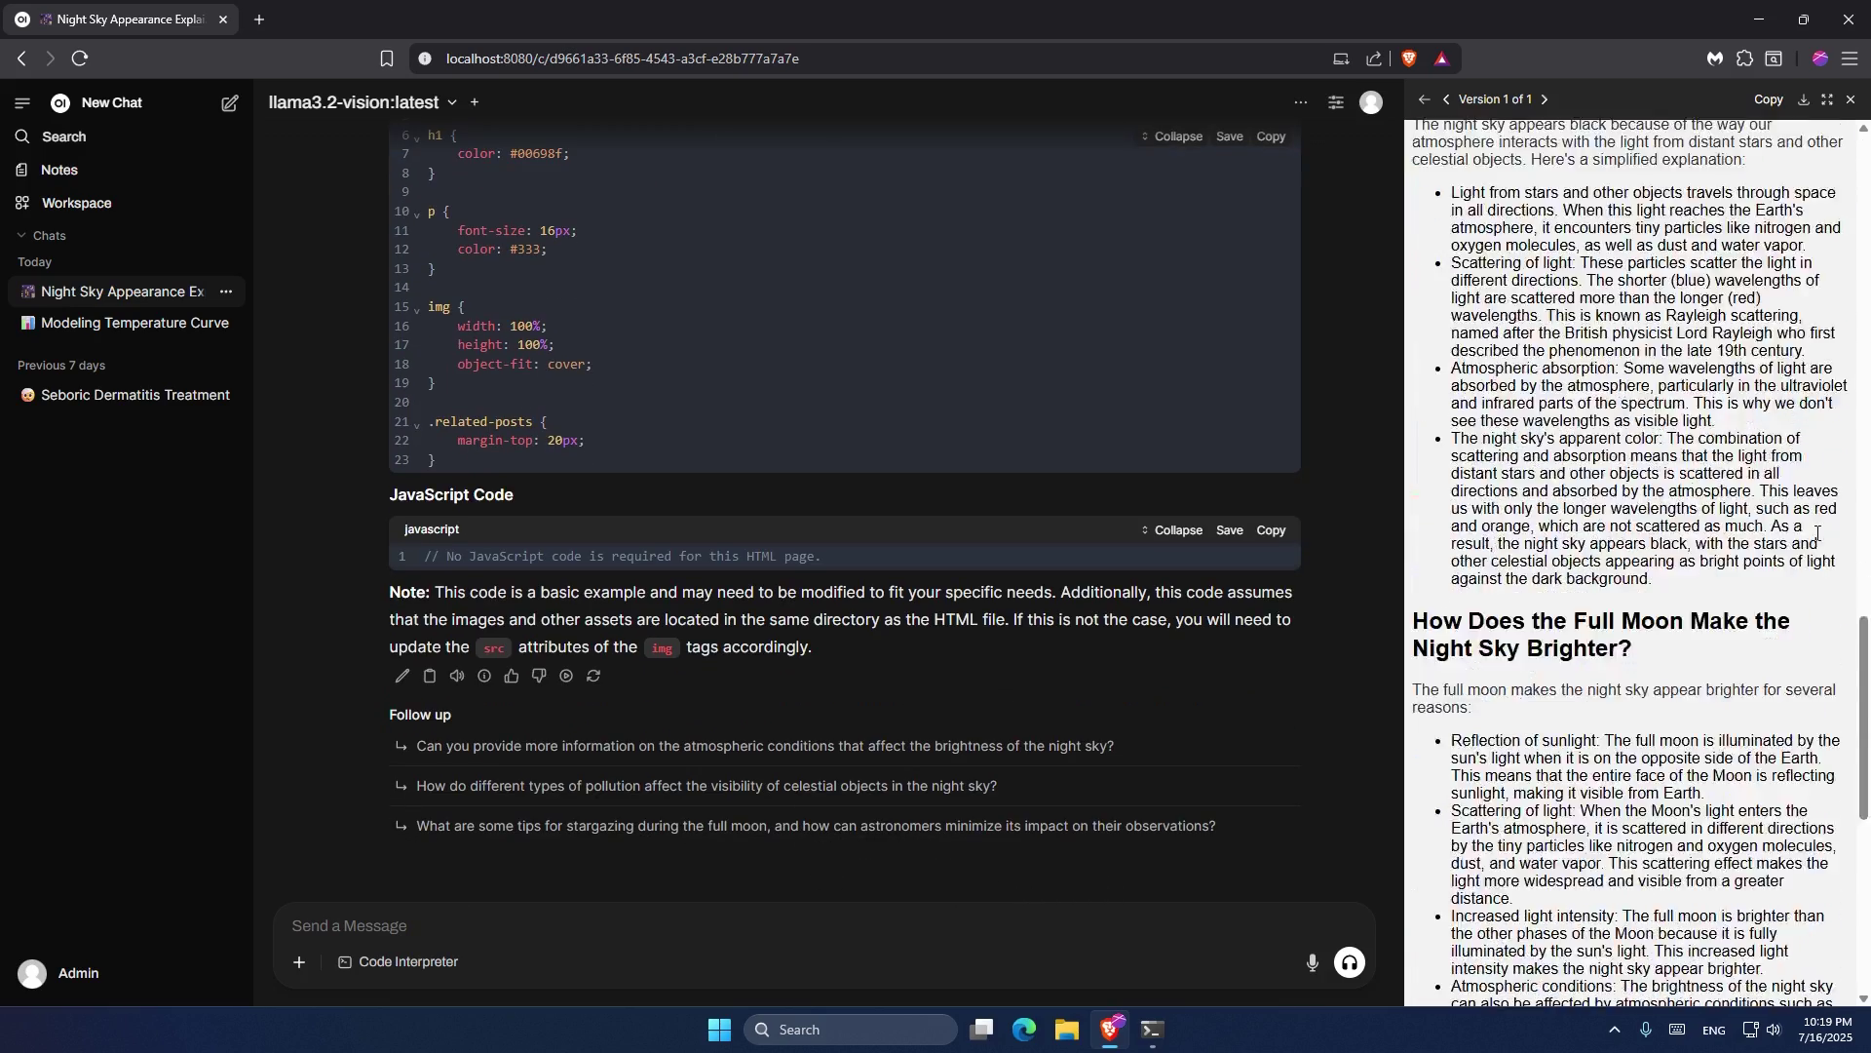
scroll(1818, 533, "down", 8)
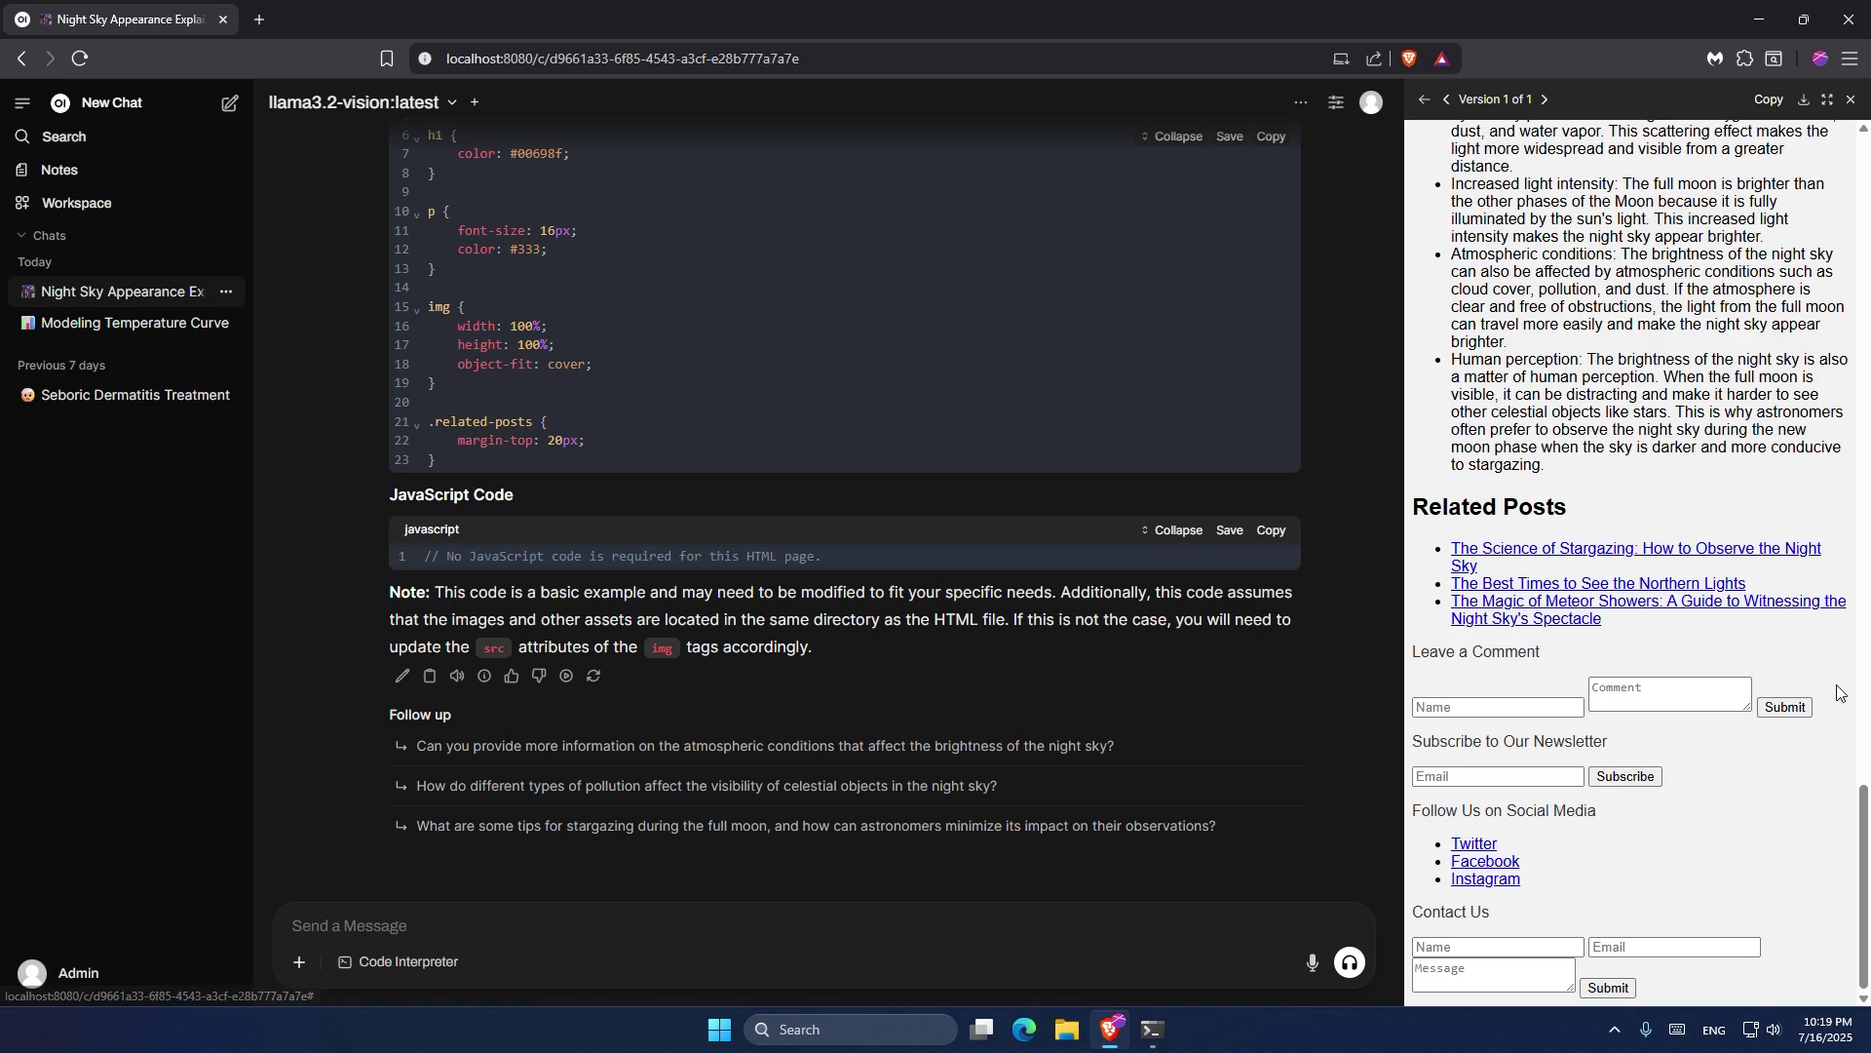
scroll(1842, 745, "down", 10)
scroll(1842, 746, "up", 4)
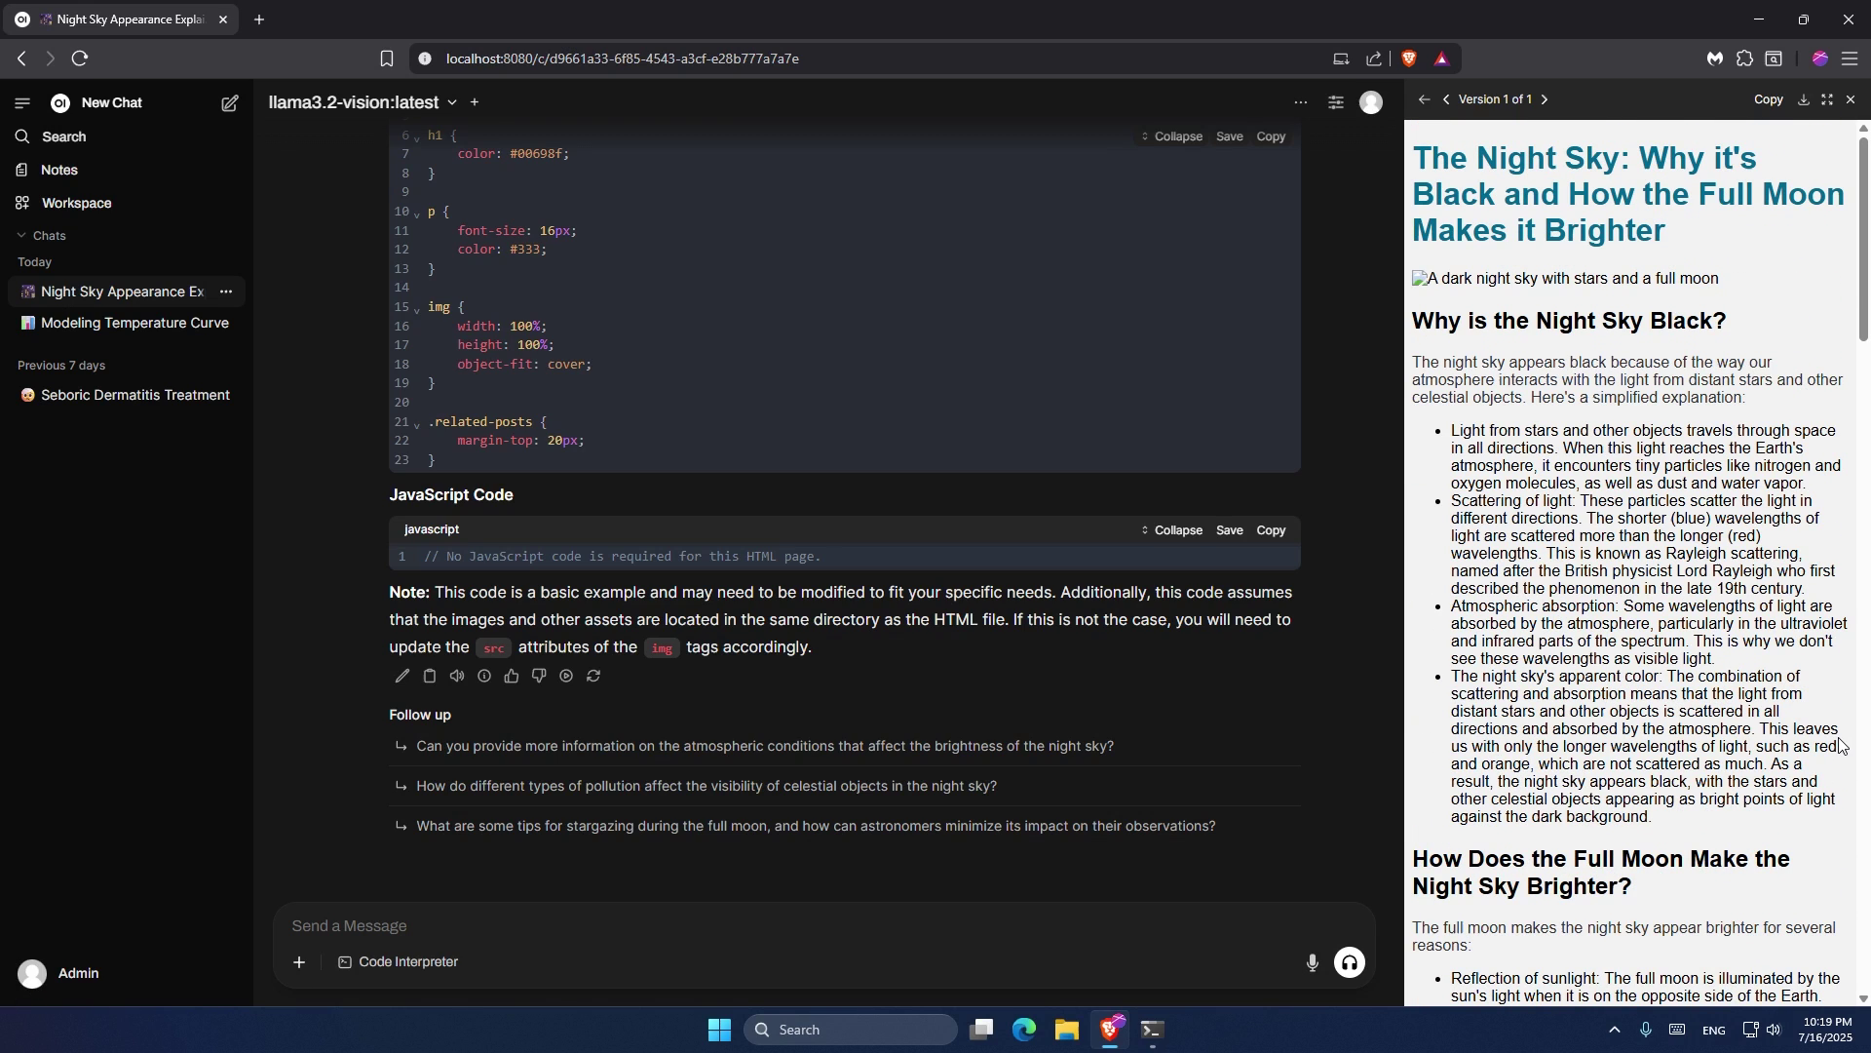